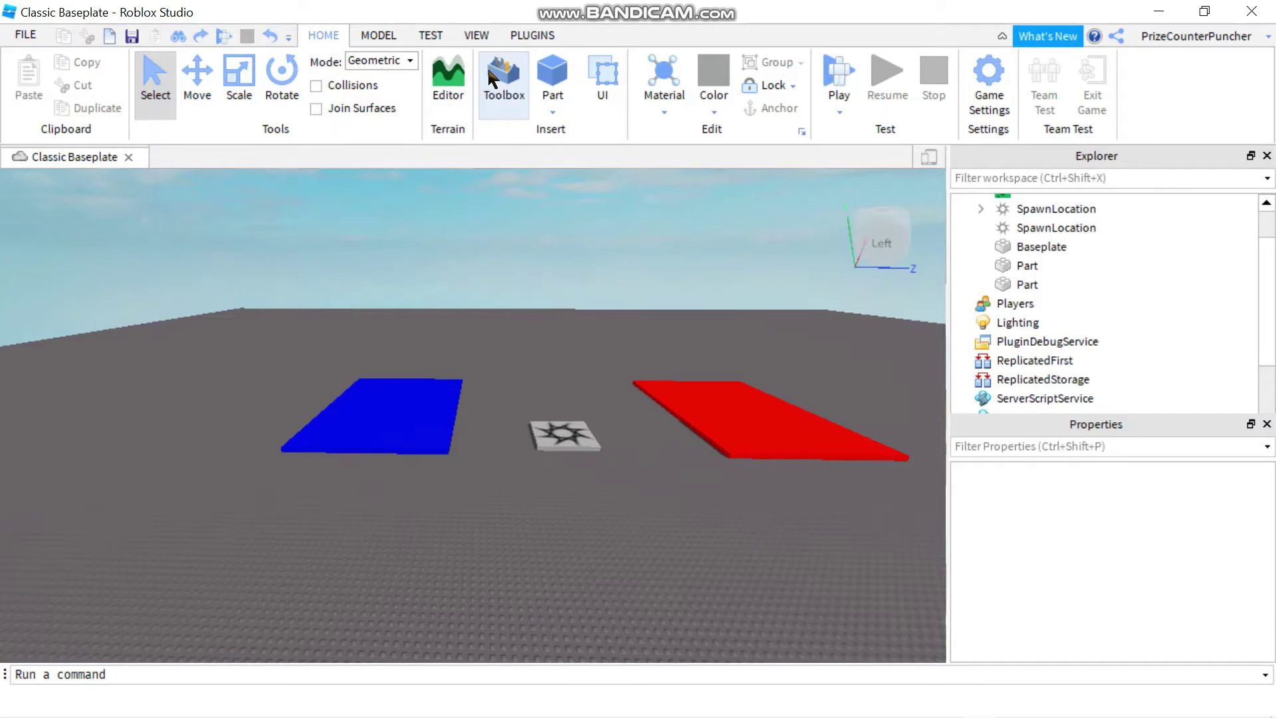
Open the Toolbox and browse the models offered in the marketplace
left_click(507, 81)
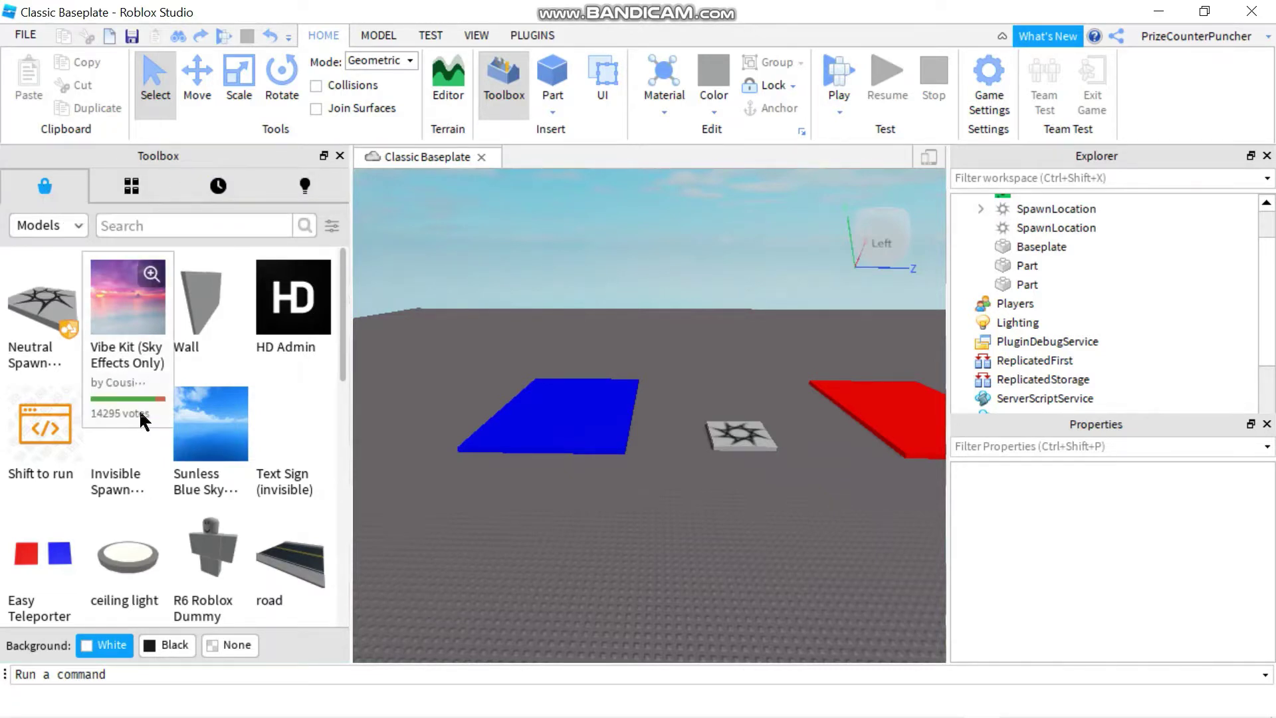
scroll(138, 409, "down", 6)
scroll(142, 417, "down", 3)
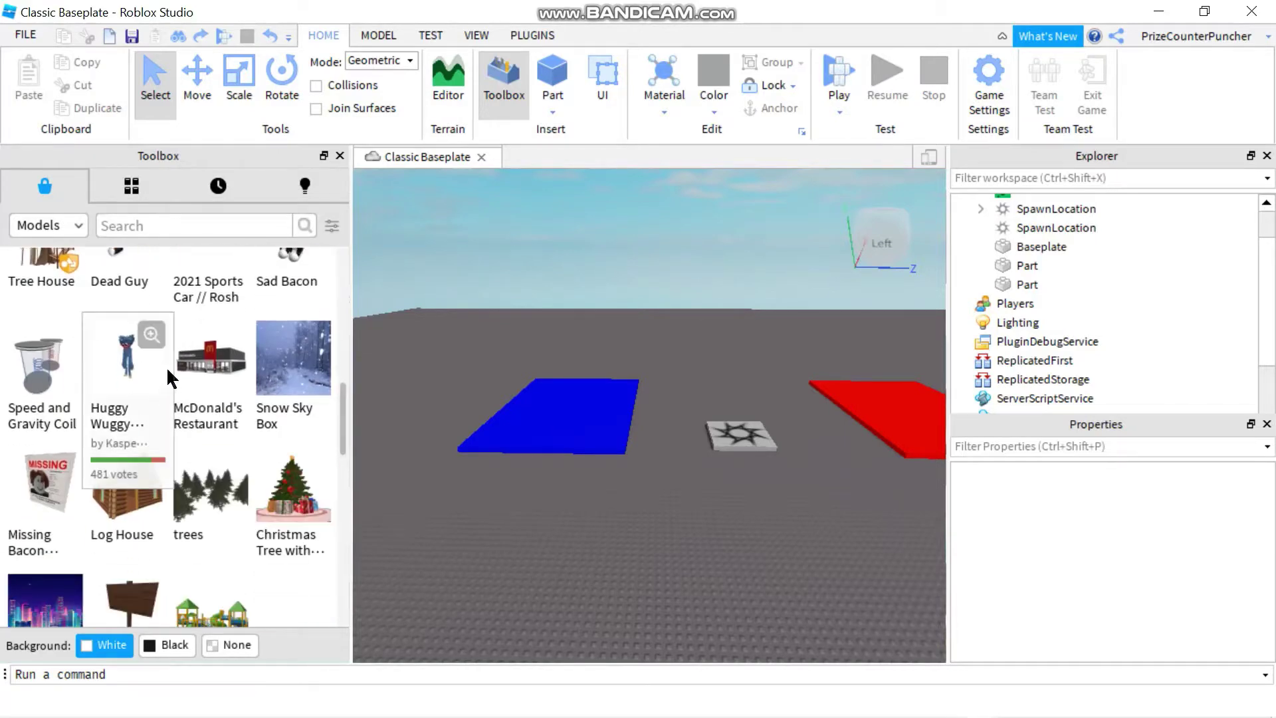
scroll(276, 393, "down", 4)
scroll(174, 463, "down", 3)
mouse_move(194, 439)
scroll(179, 465, "up", 15)
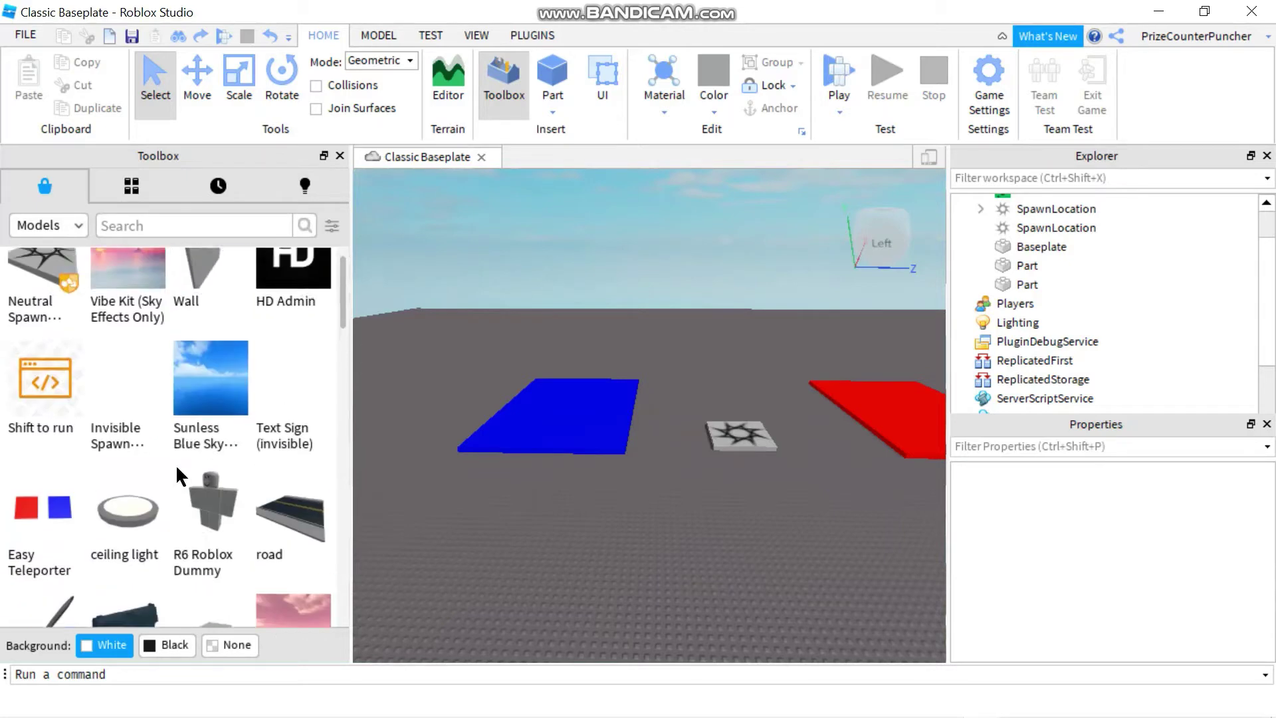
Review the Toolbox's inventory, recent models and own creations
left_click(131, 187)
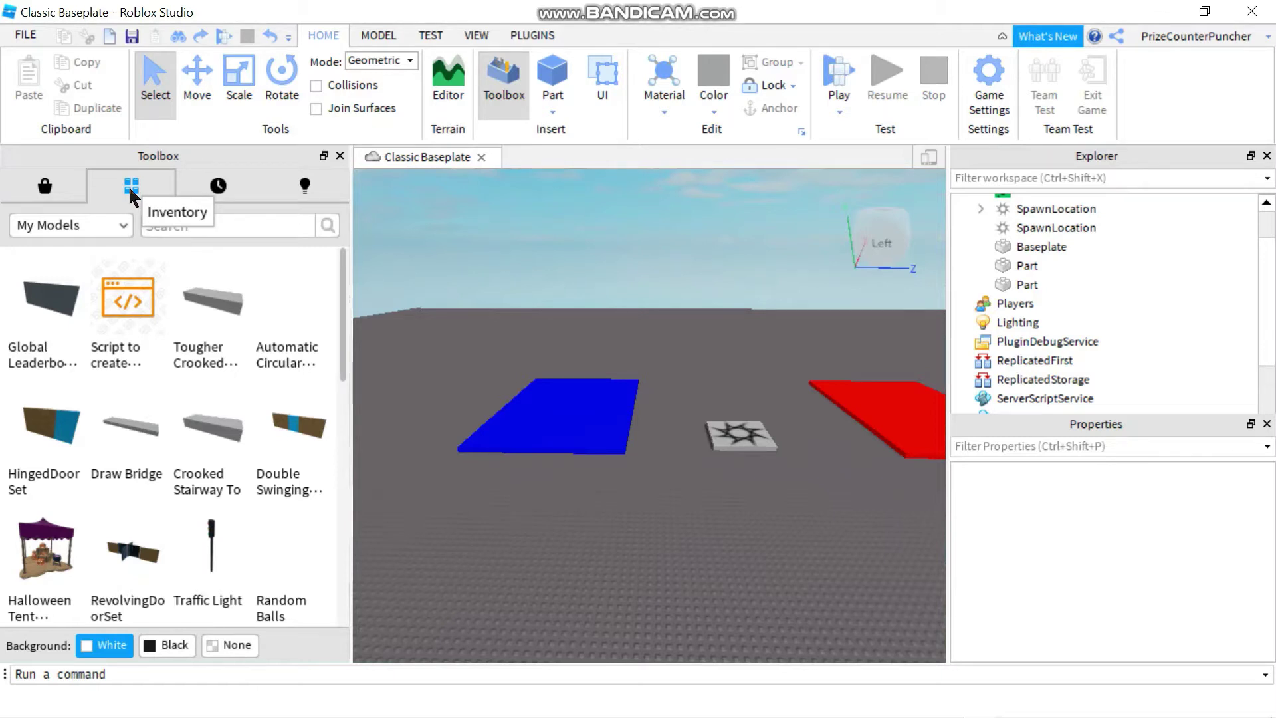
left_click(213, 186)
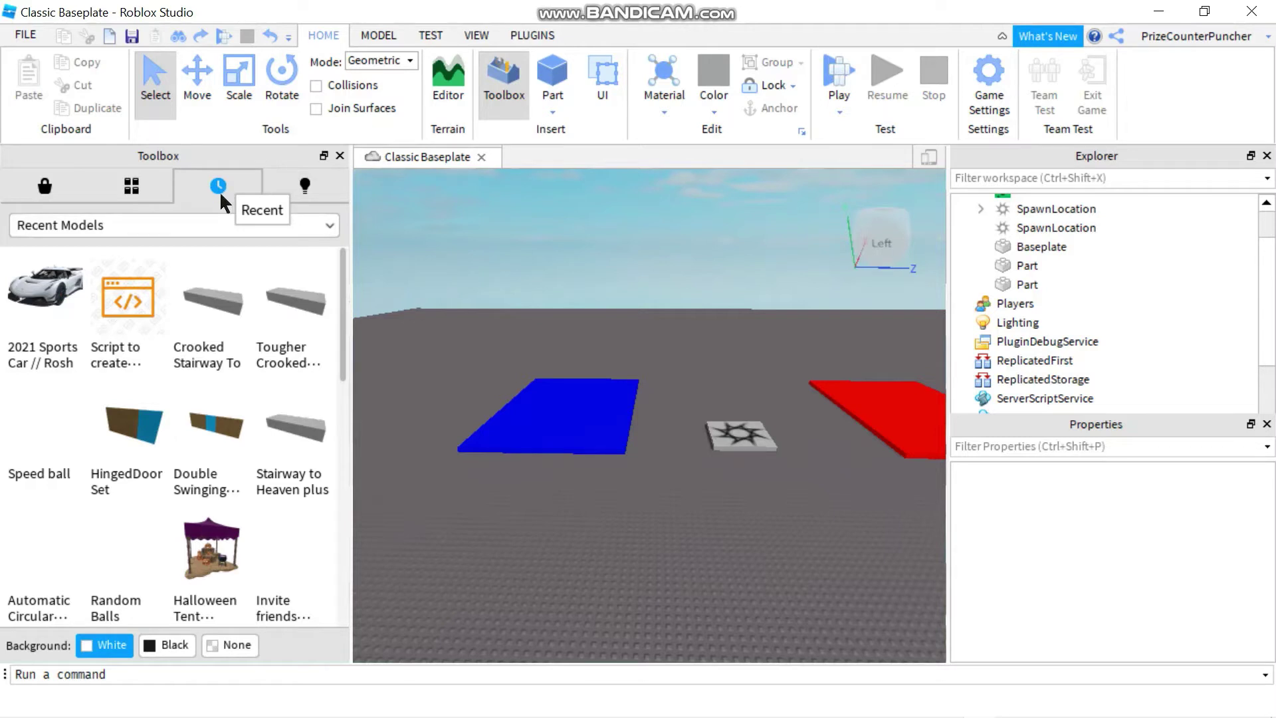
left_click(307, 185)
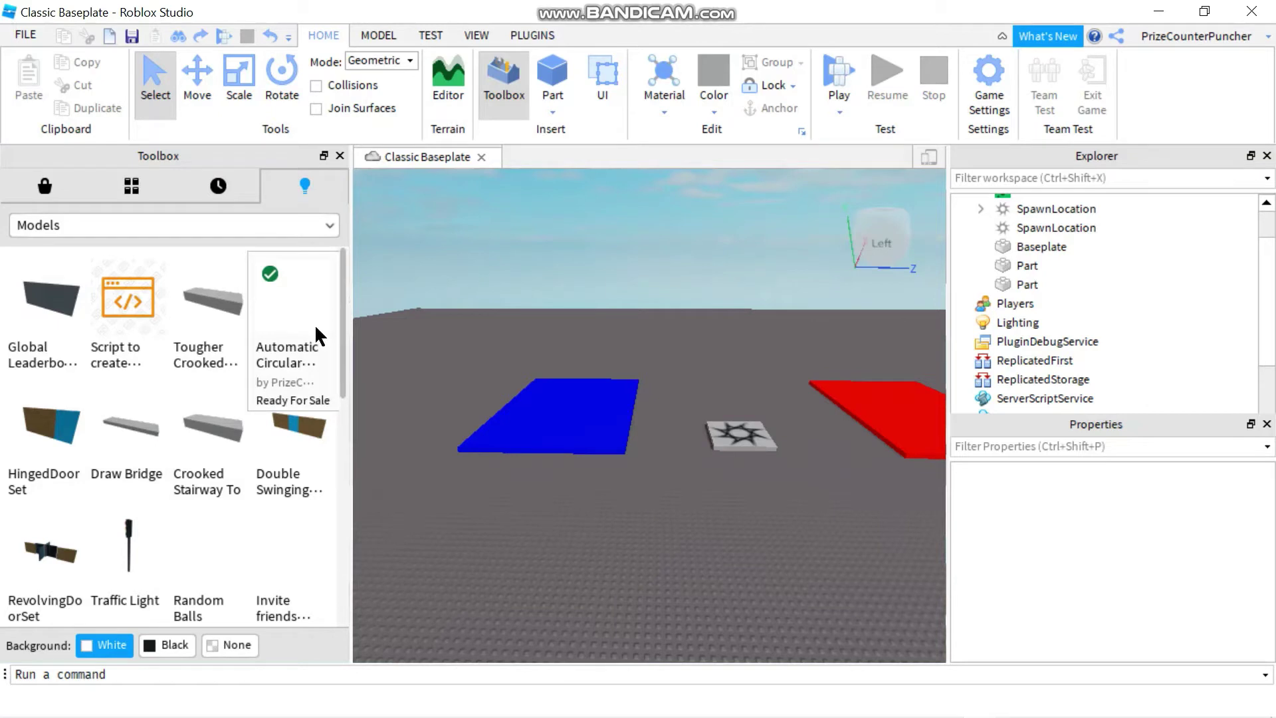
Insert the "2021 Sports Car // Rosh" marketplace model into the place, acknowledge the script notice and close the Toolbox
left_click(45, 185)
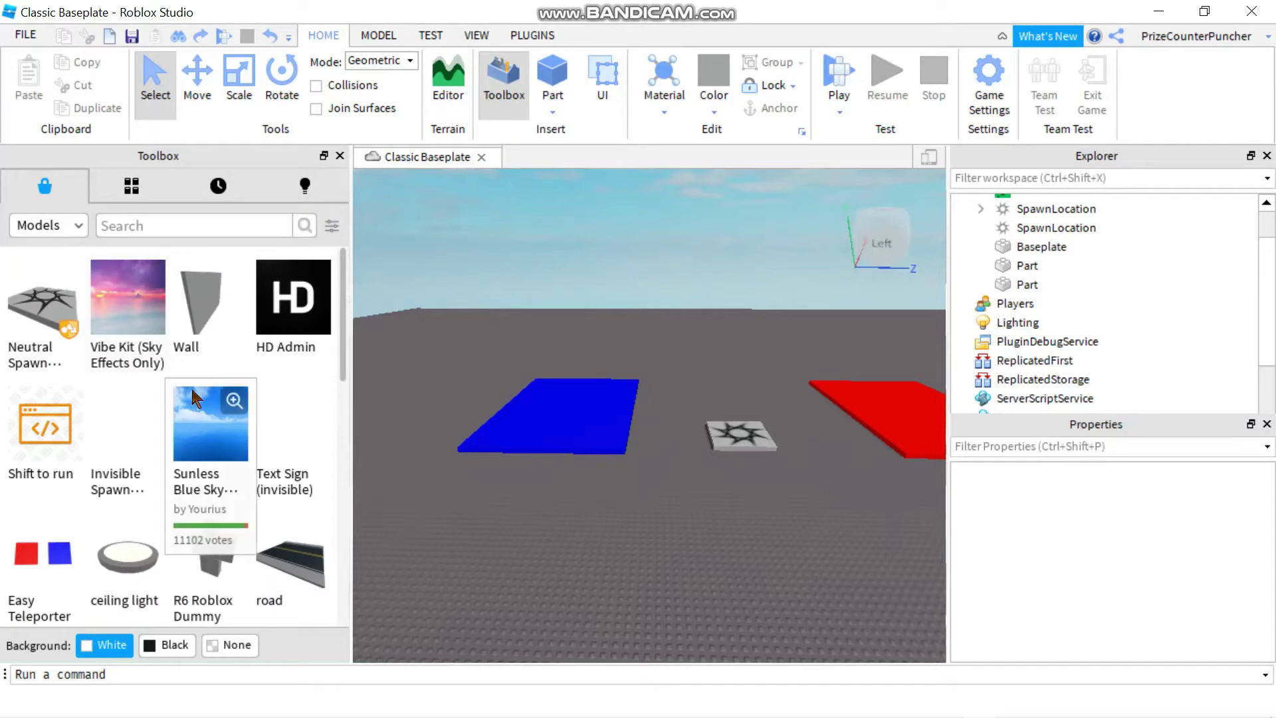
scroll(197, 379, "down", 5)
scroll(197, 387, "down", 2)
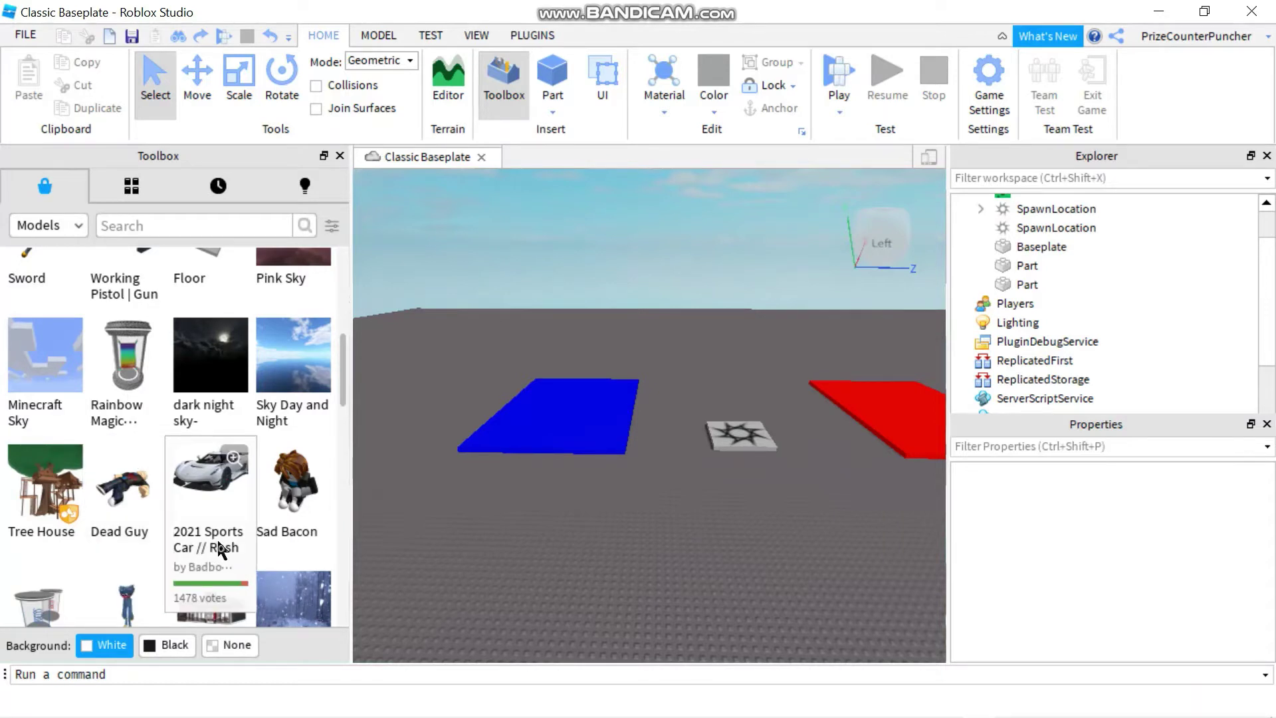
left_click(206, 474)
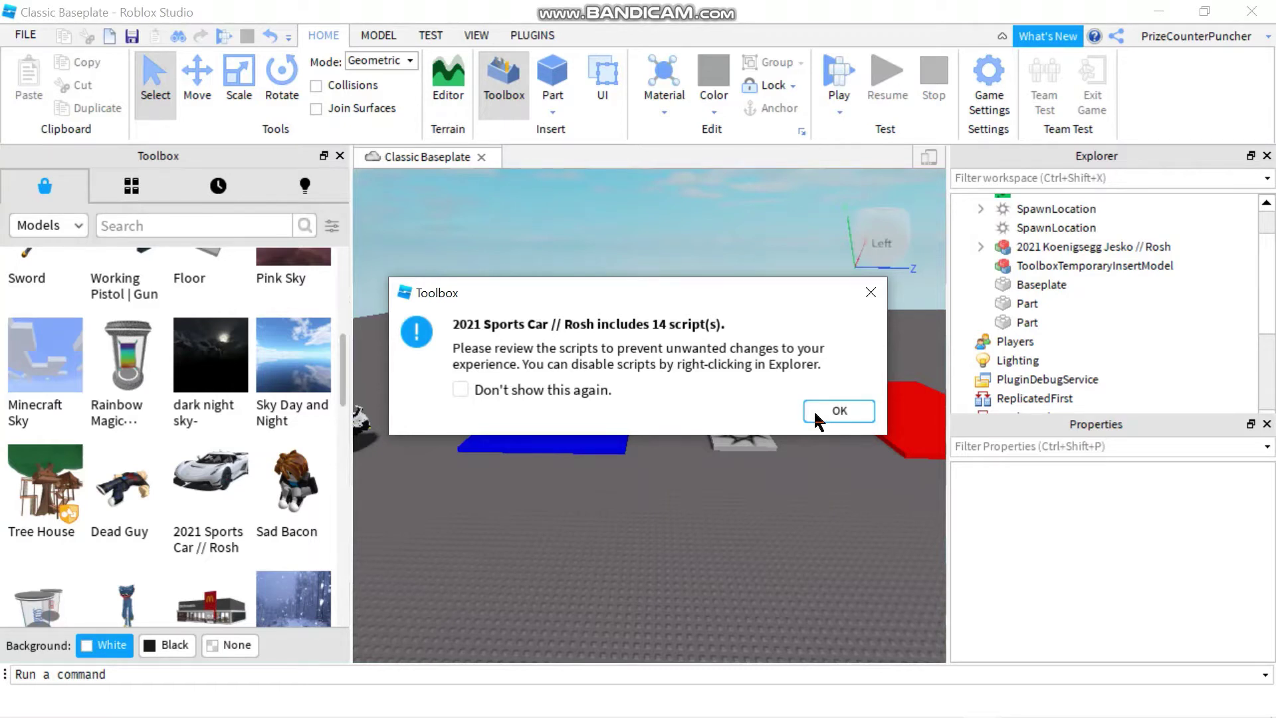
left_click(839, 411)
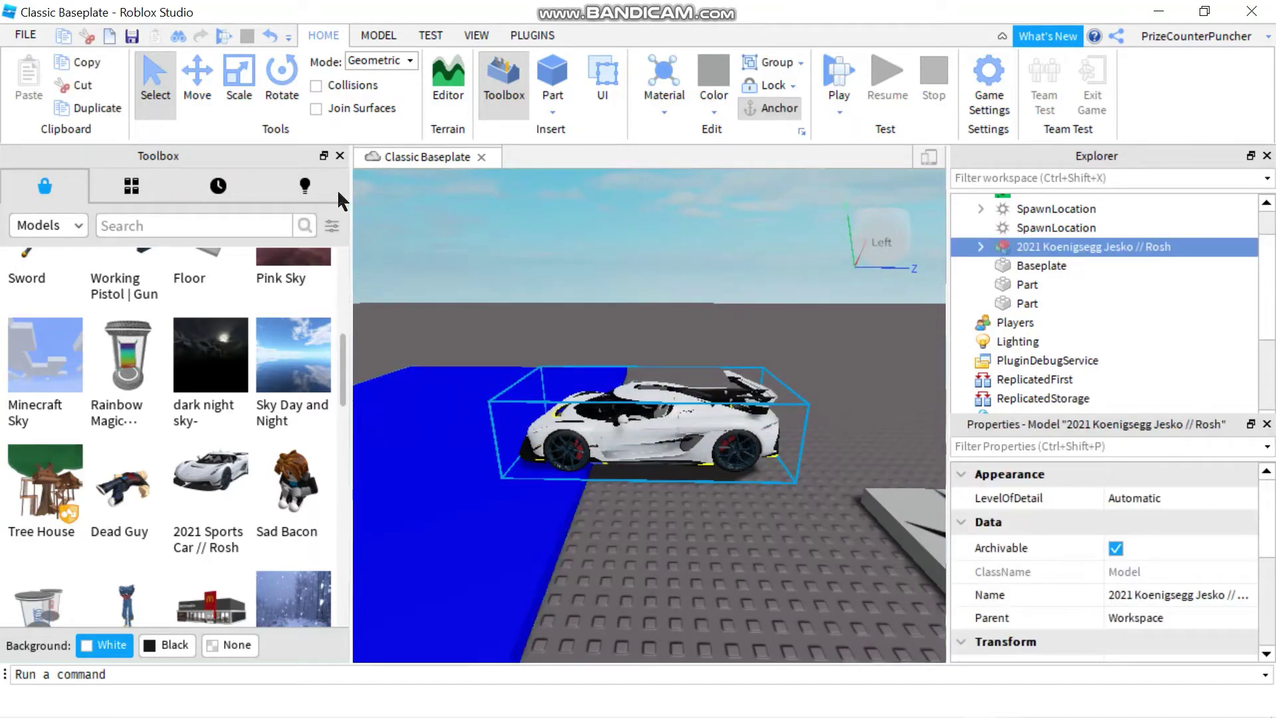
left_click(340, 155)
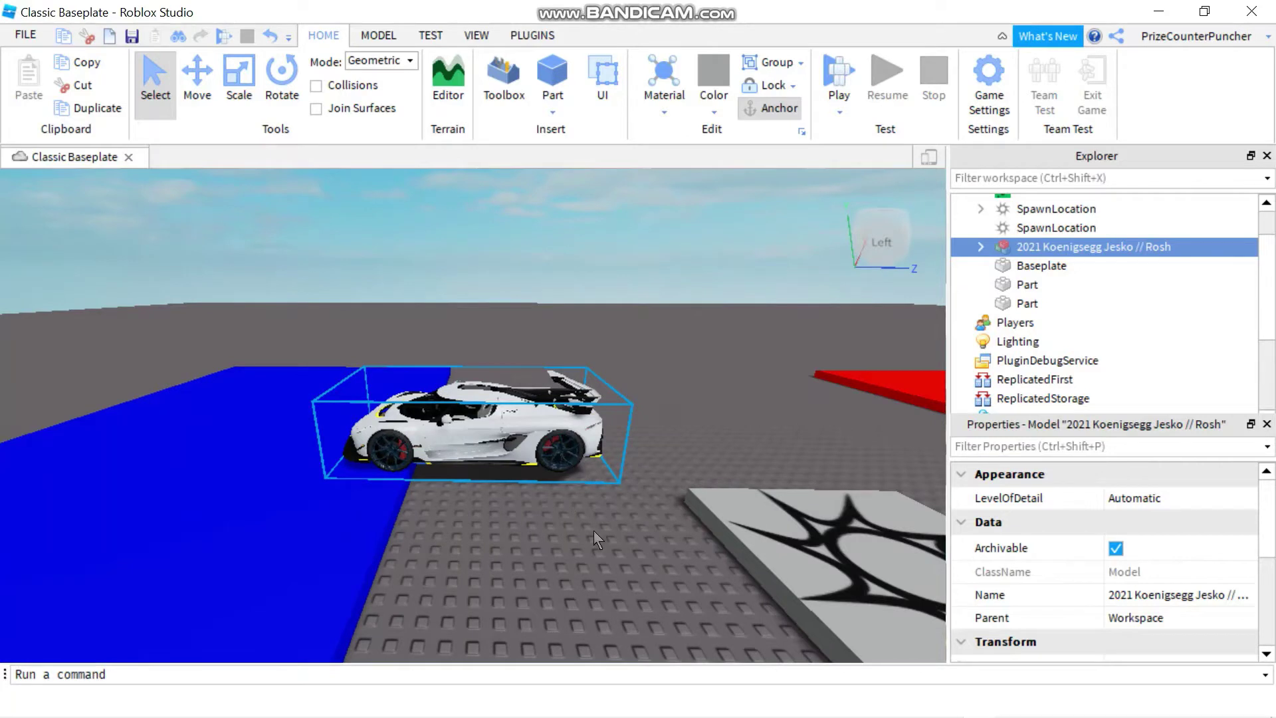
Move the sports car along the Z axis, off the blue platform to just behind the spawn pad
left_click(197, 85)
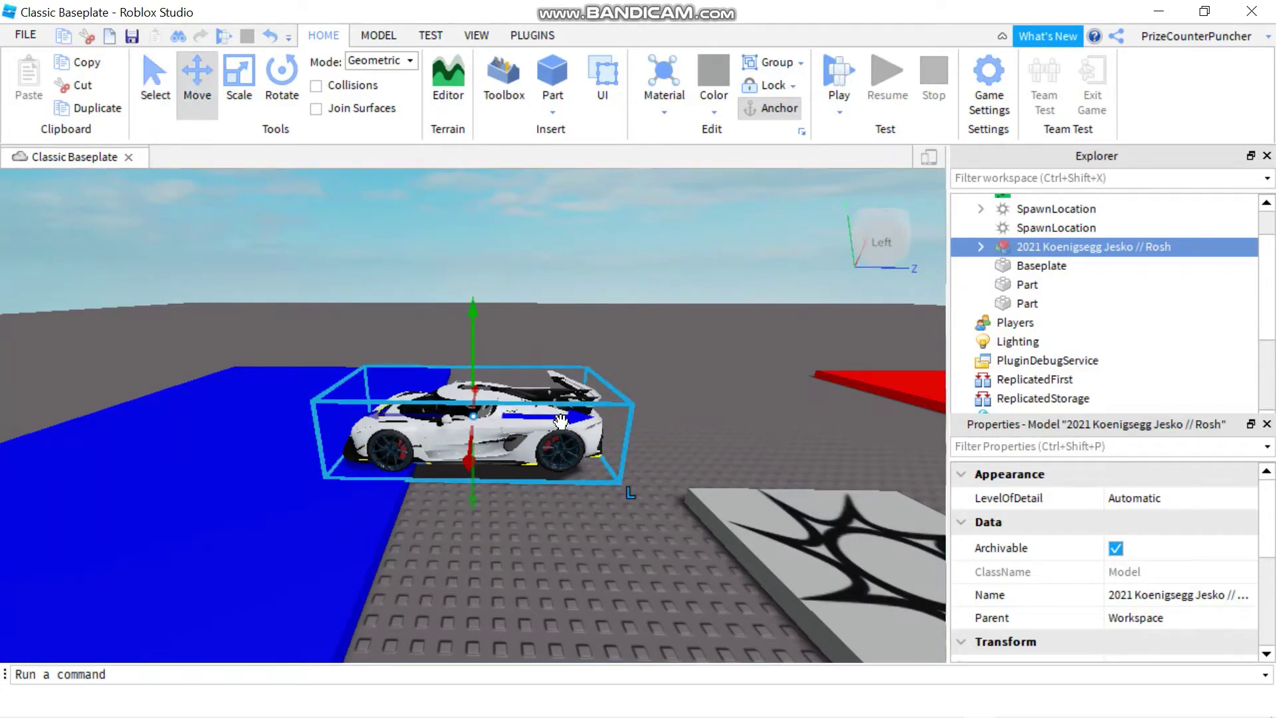
left_click_drag(539, 417, 804, 424)
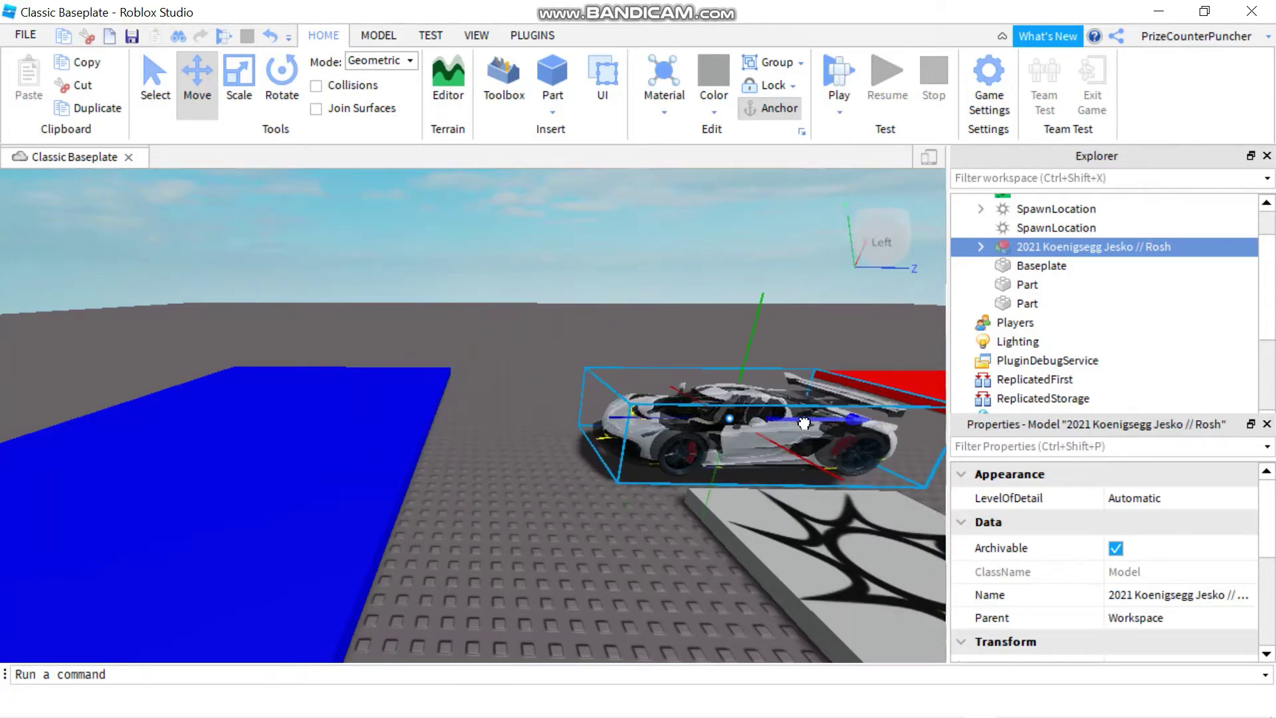
scroll(579, 526, "down", 10)
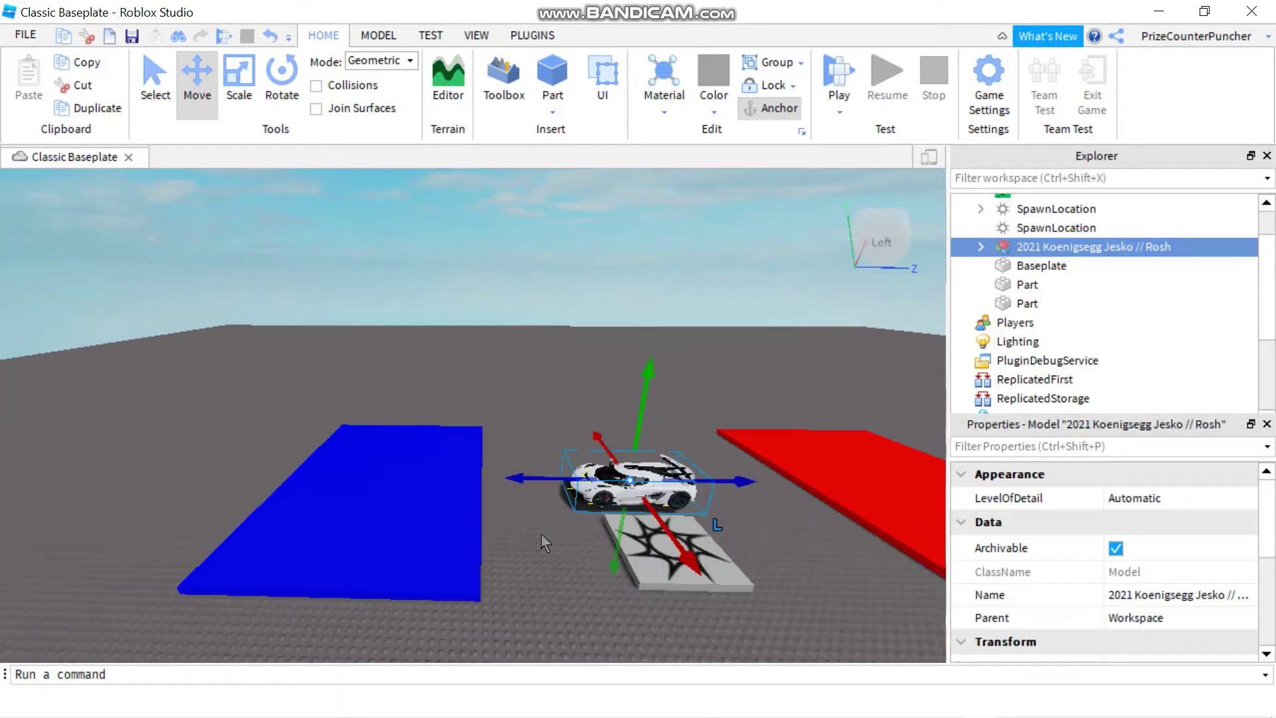
Rotate the sports car a quarter turn about its vertical axis, shift it farther back from the spawn pad and deselect it
left_click(279, 75)
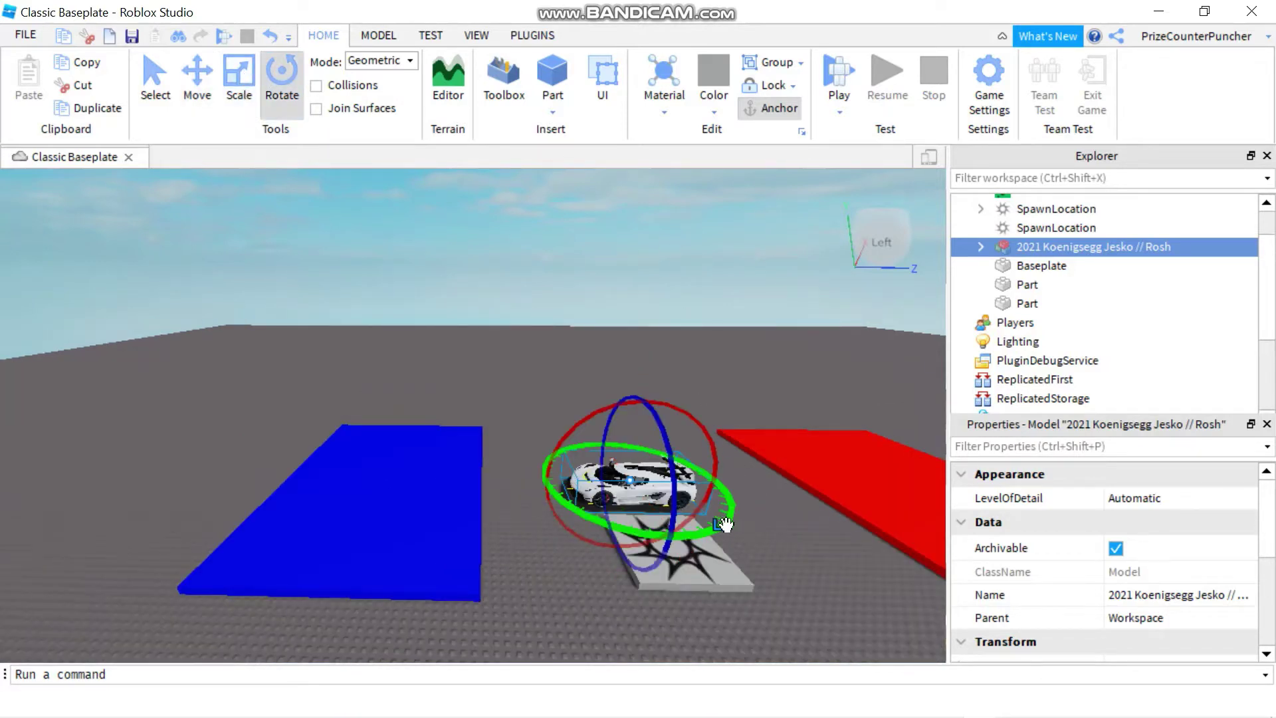
left_click_drag(725, 525, 470, 531)
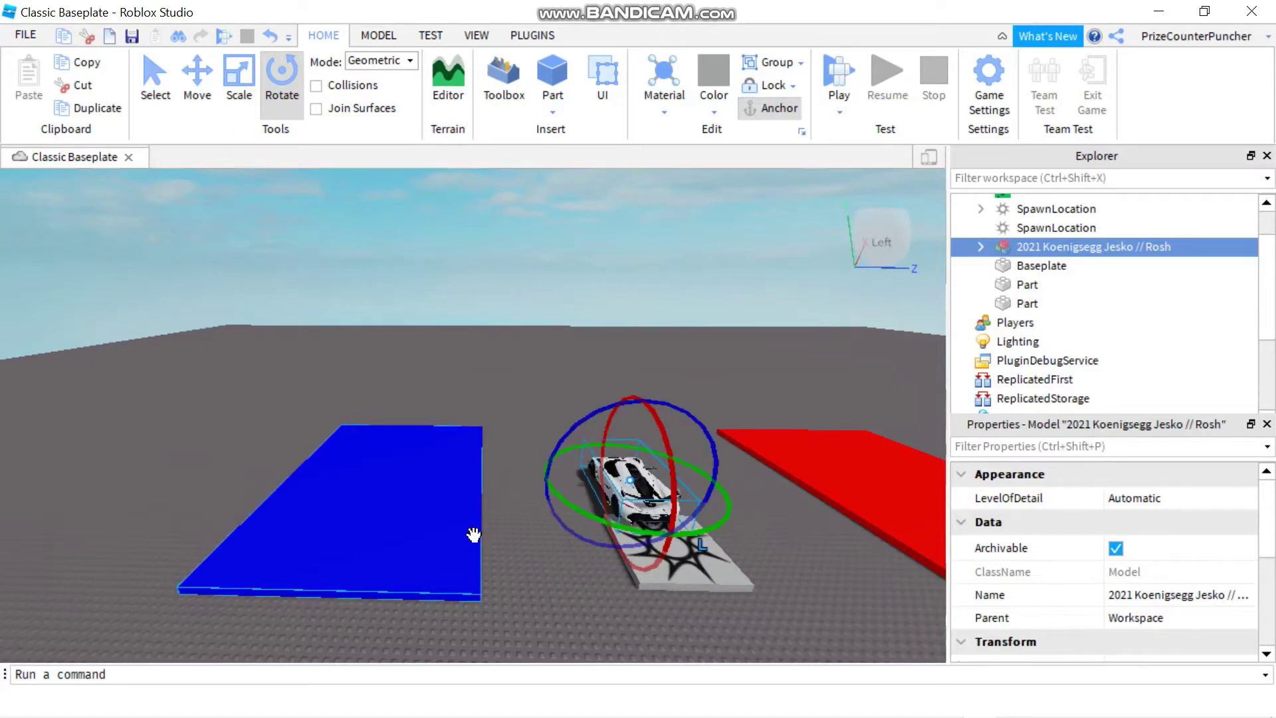
left_click(208, 99)
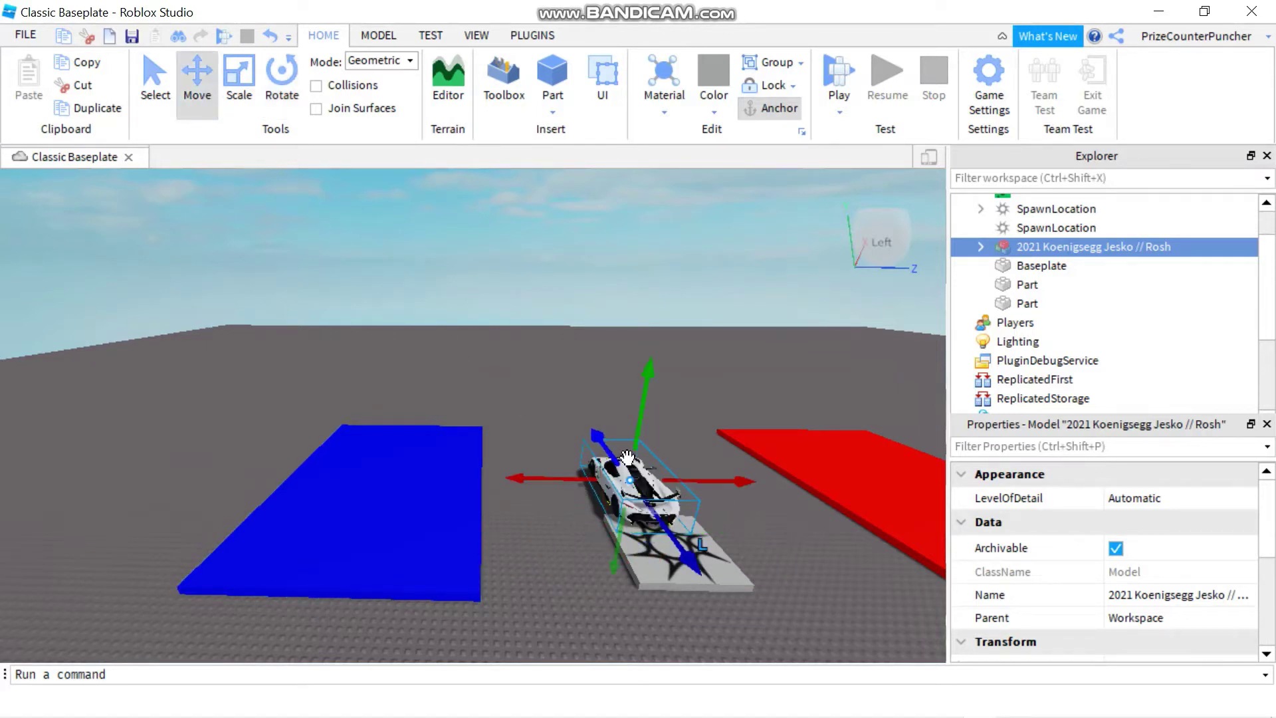
left_click_drag(606, 458, 560, 380)
left_click(542, 546)
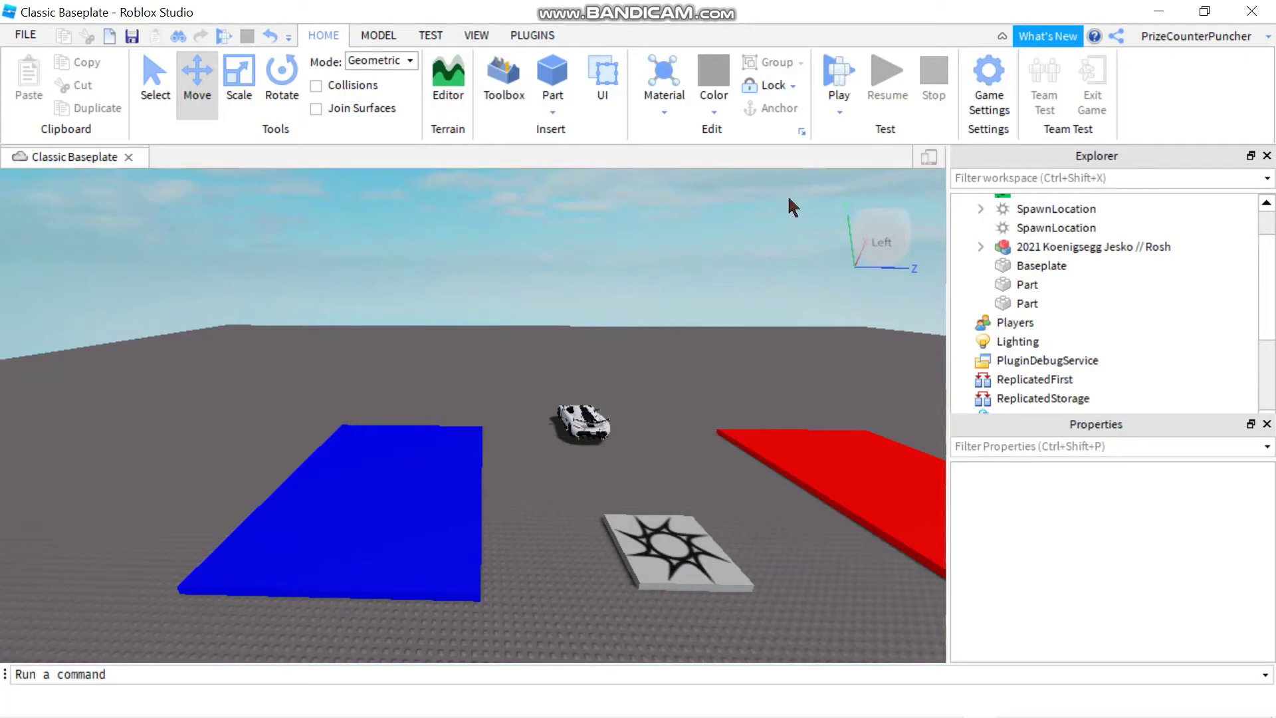
Playtest the place by walking to the sports car and driving it across the baseplate, and end the test
left_click(823, 95)
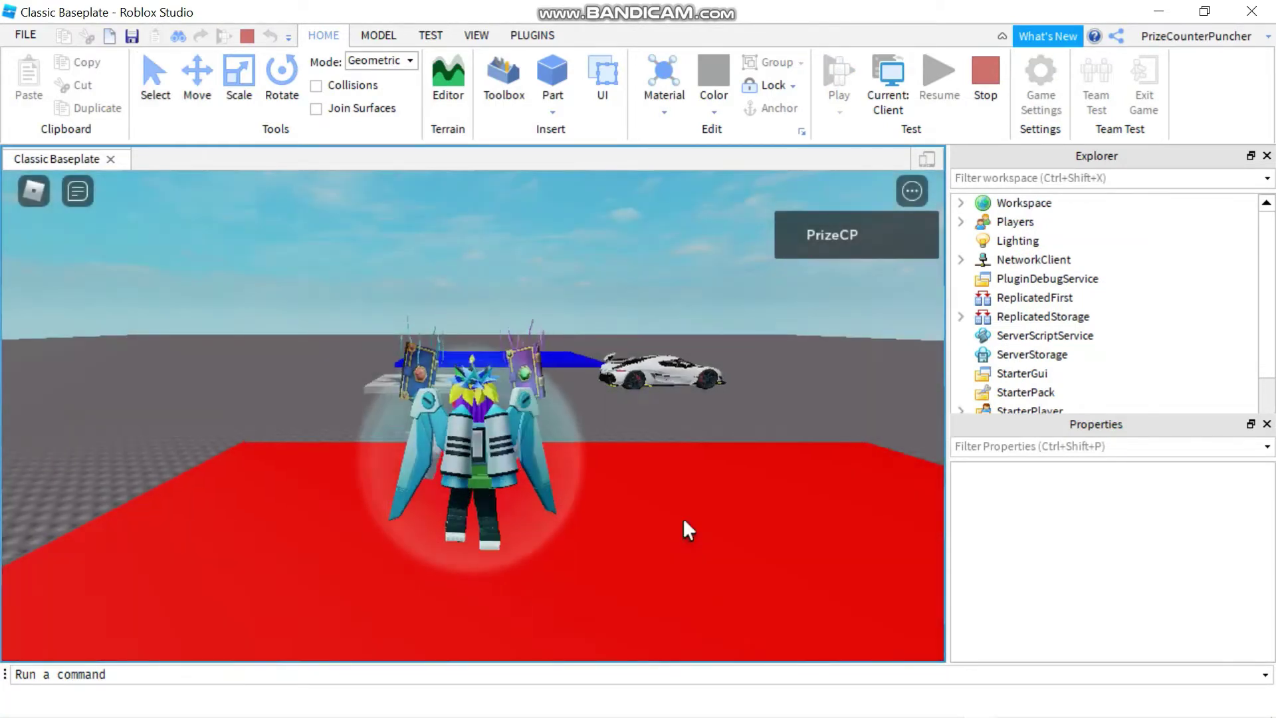
key("a")
key("w")
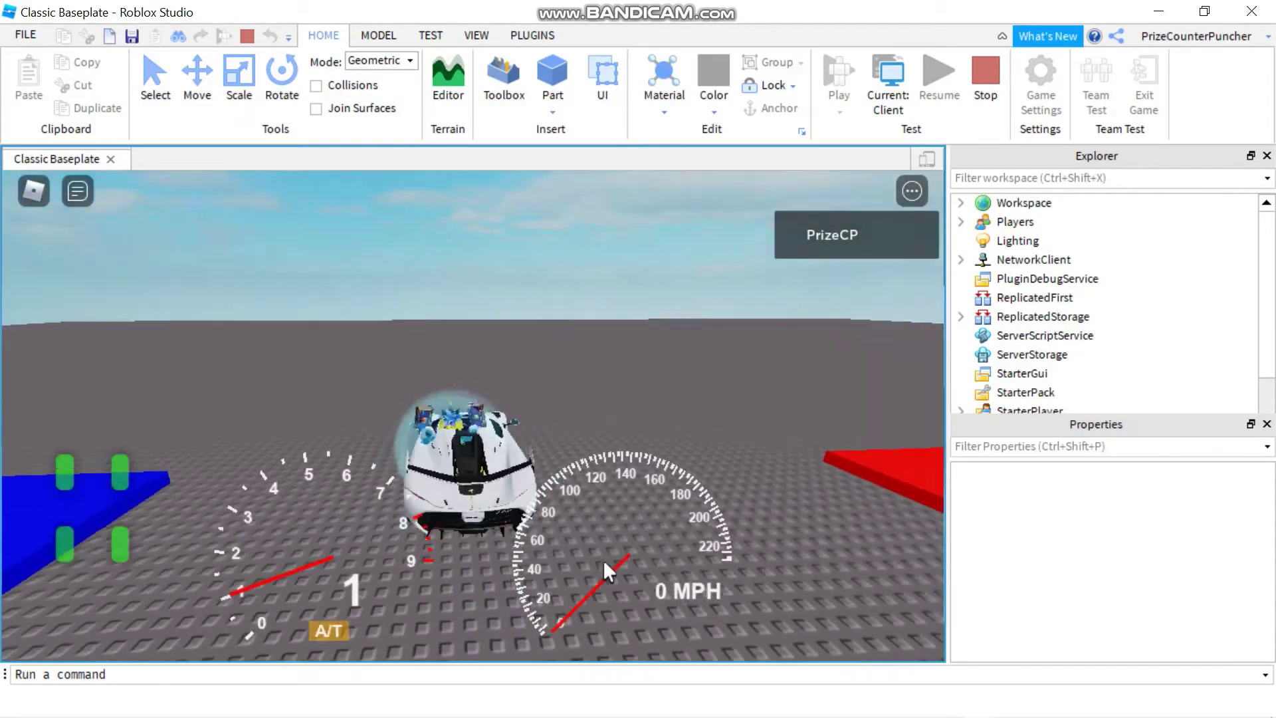
key("a")
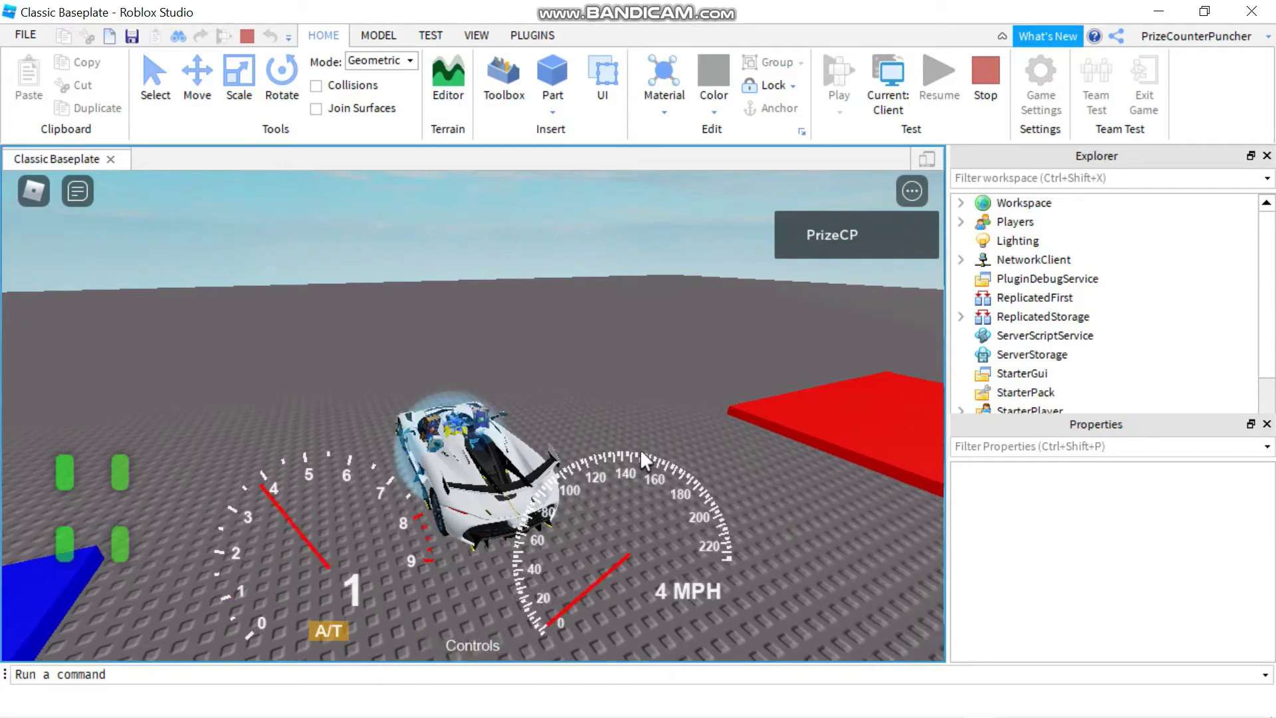
key("w")
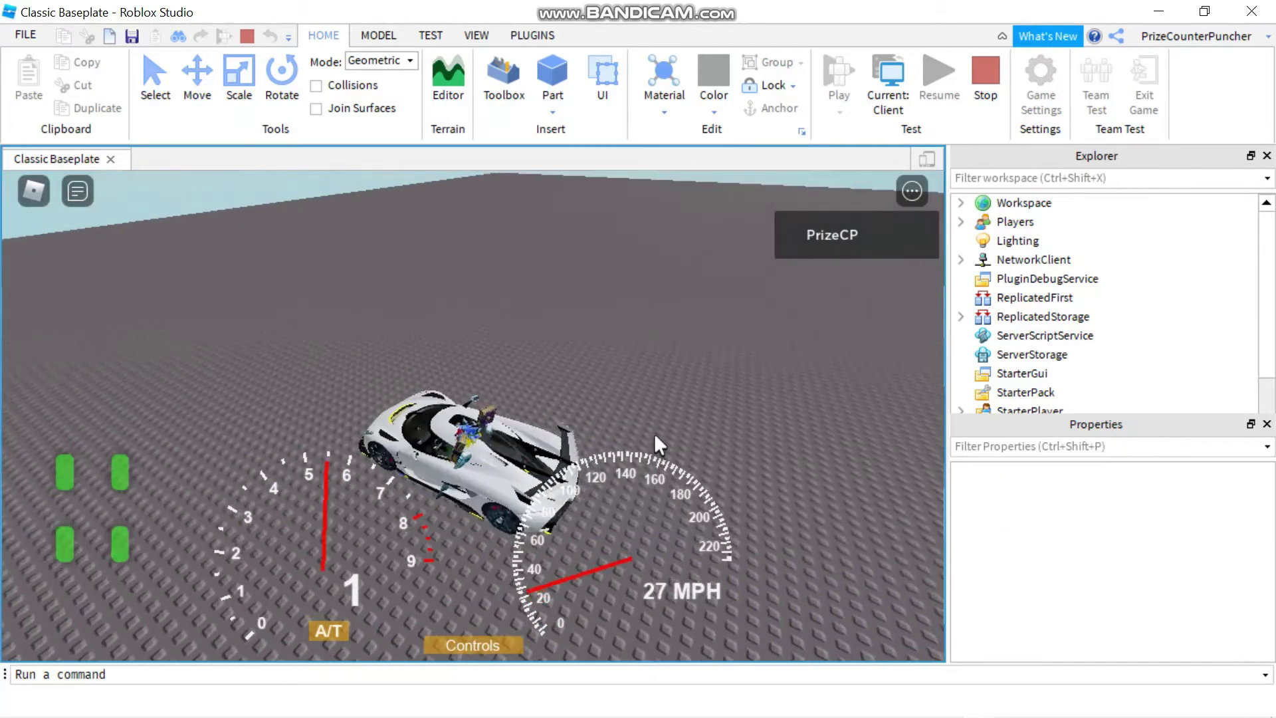
key("w")
key("w")
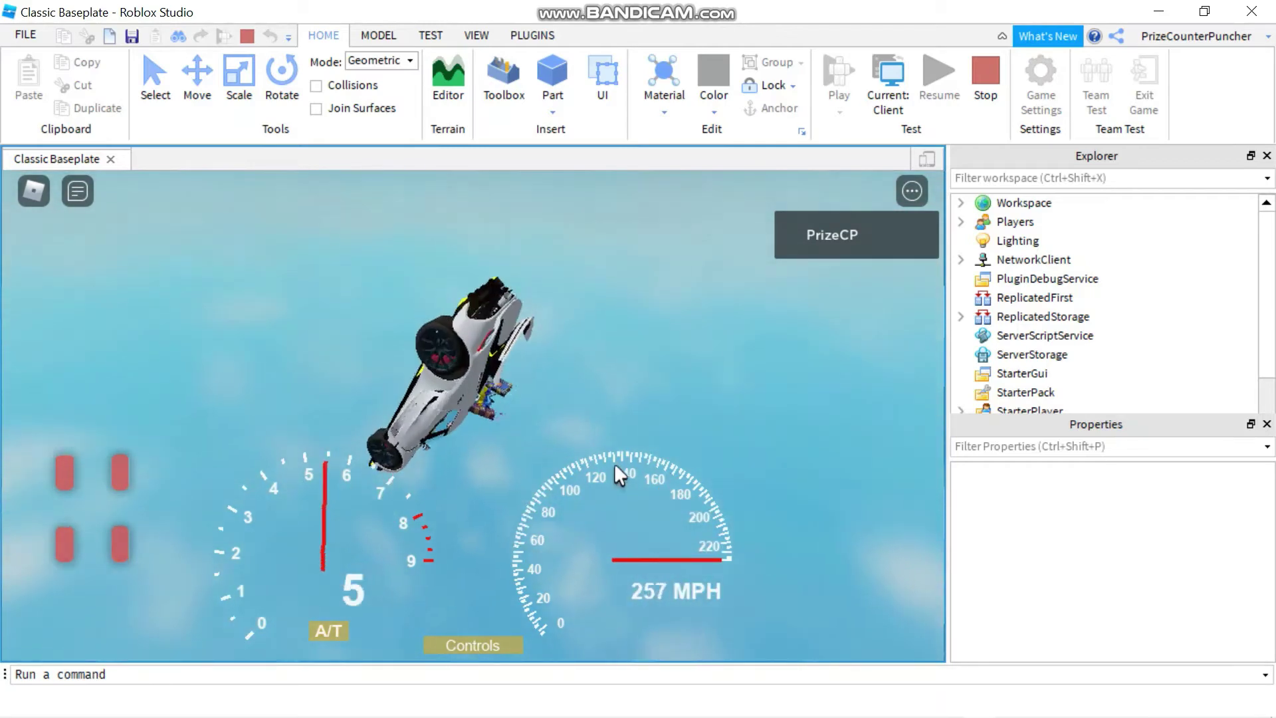
key("shift+F5")
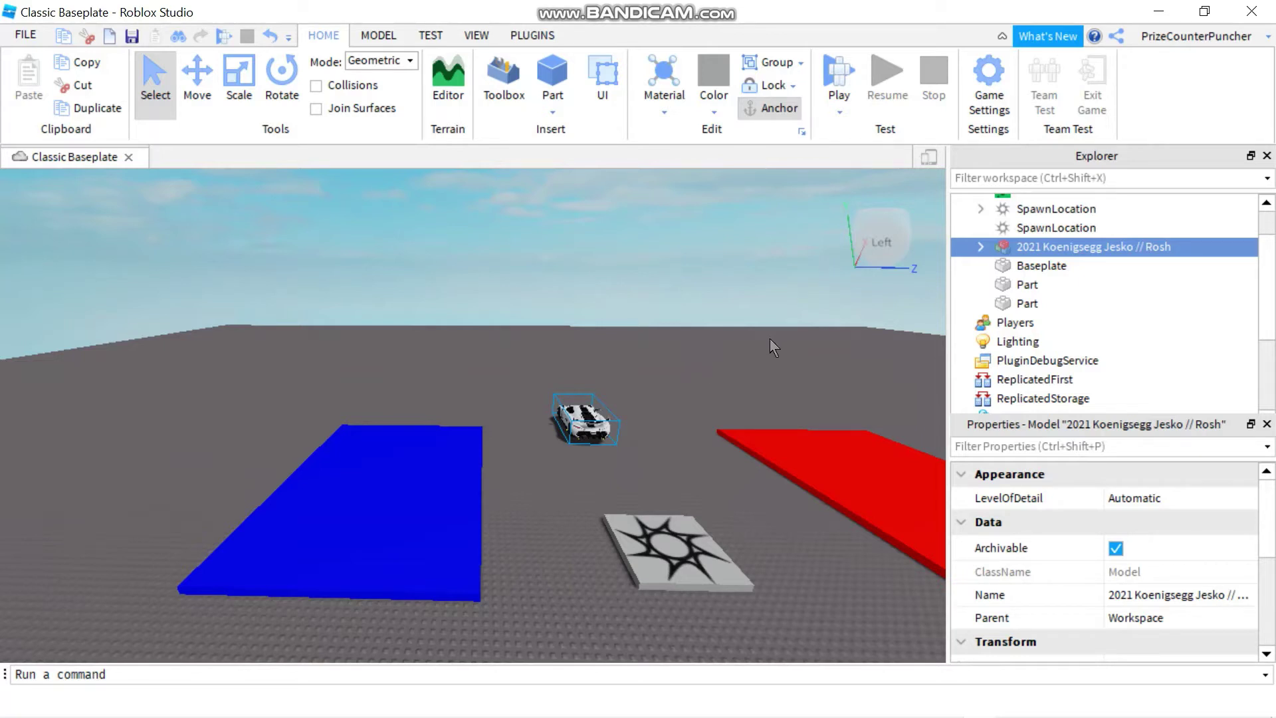
Expand the sports car model's A-Chassis Tune and read through its Initialize script
left_click(980, 246)
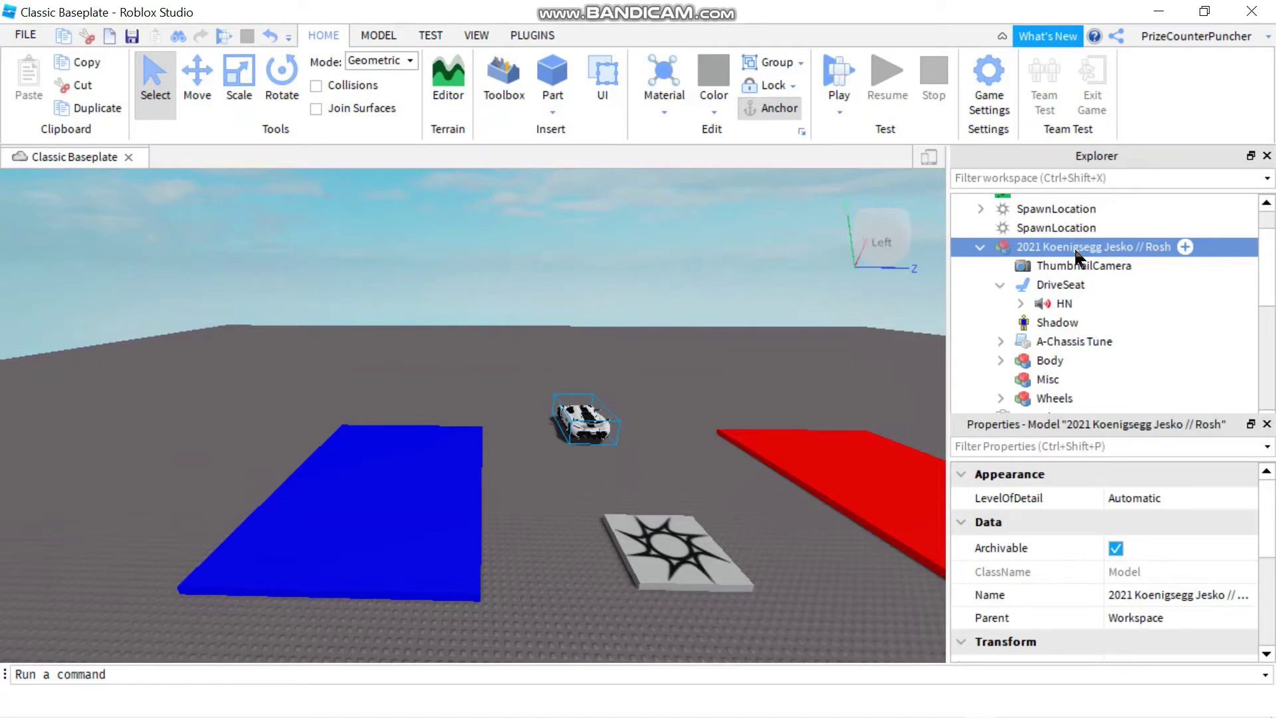
left_click(1000, 285)
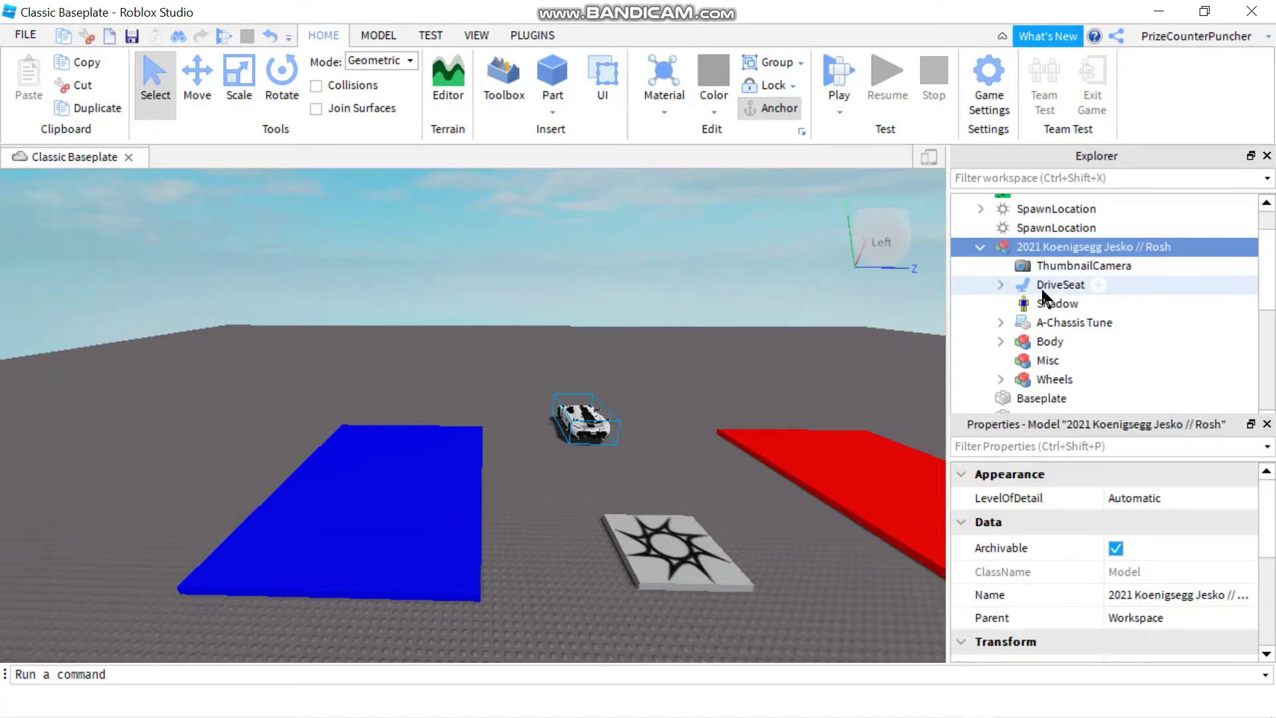
left_click(999, 320)
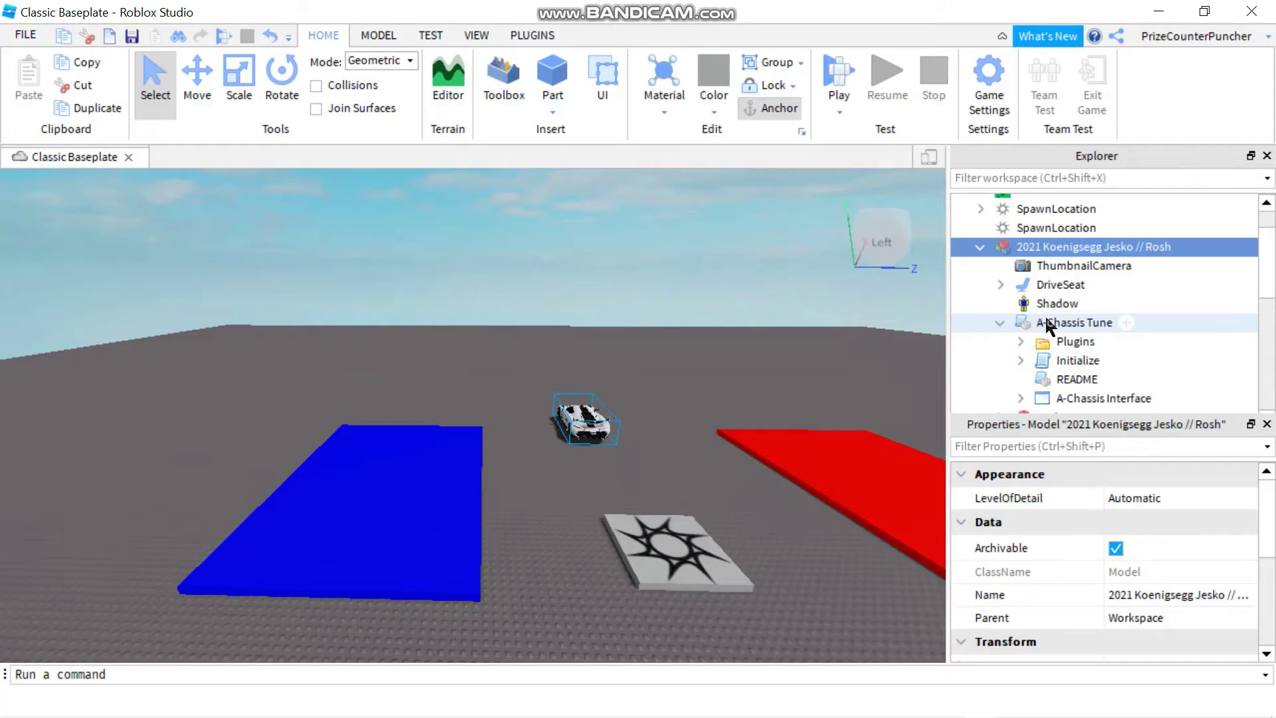
double_click(1074, 360)
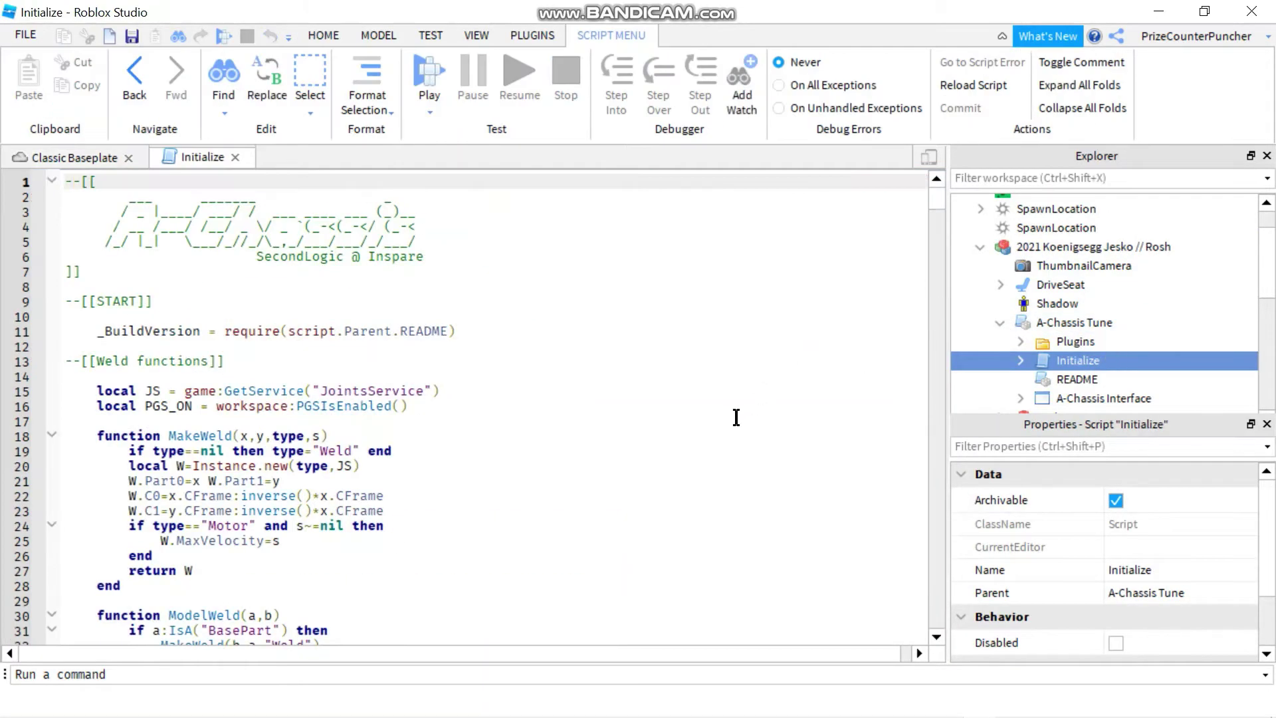
scroll(733, 418, "down", 6)
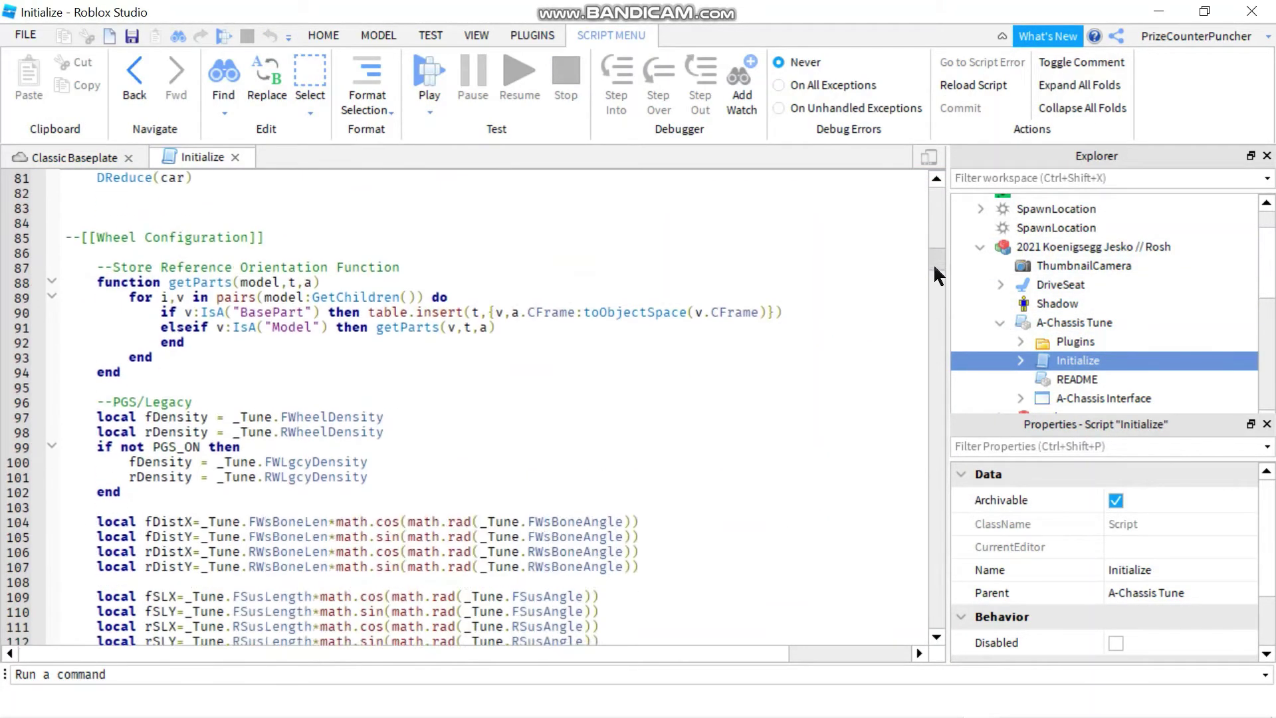
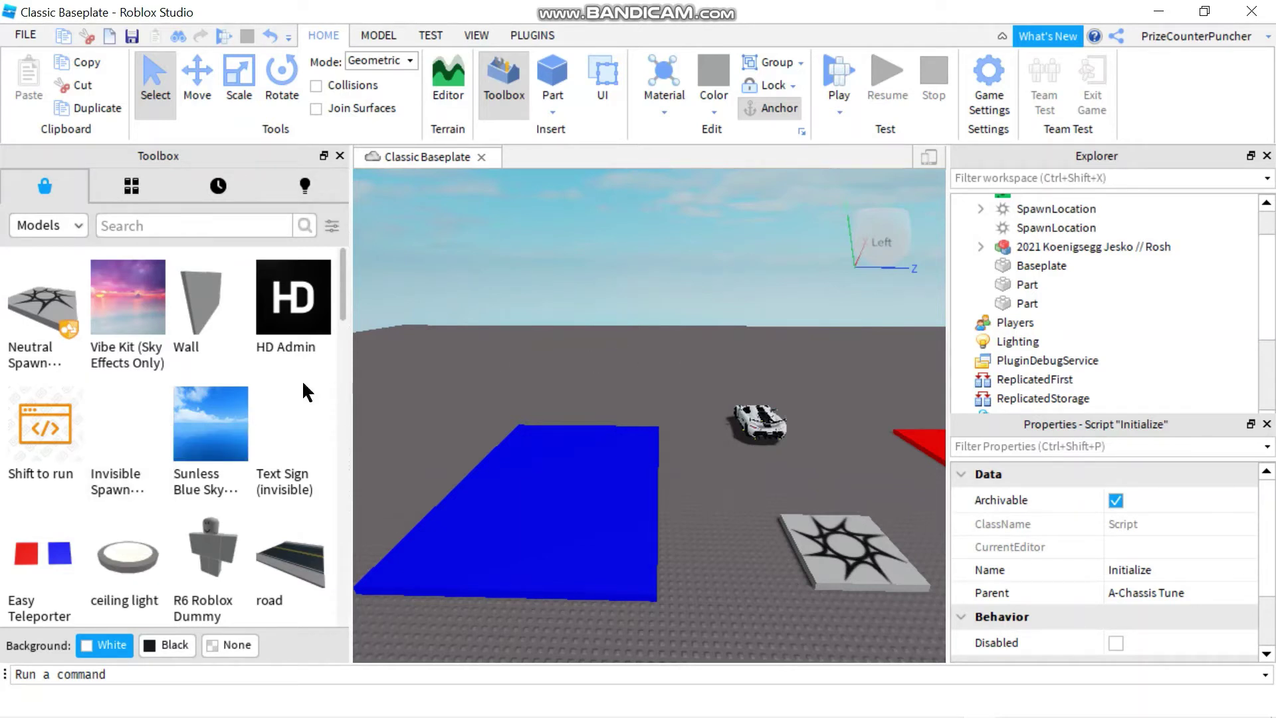
Search the Toolbox marketplace models for "christmas tree"
mouse_move(69, 330)
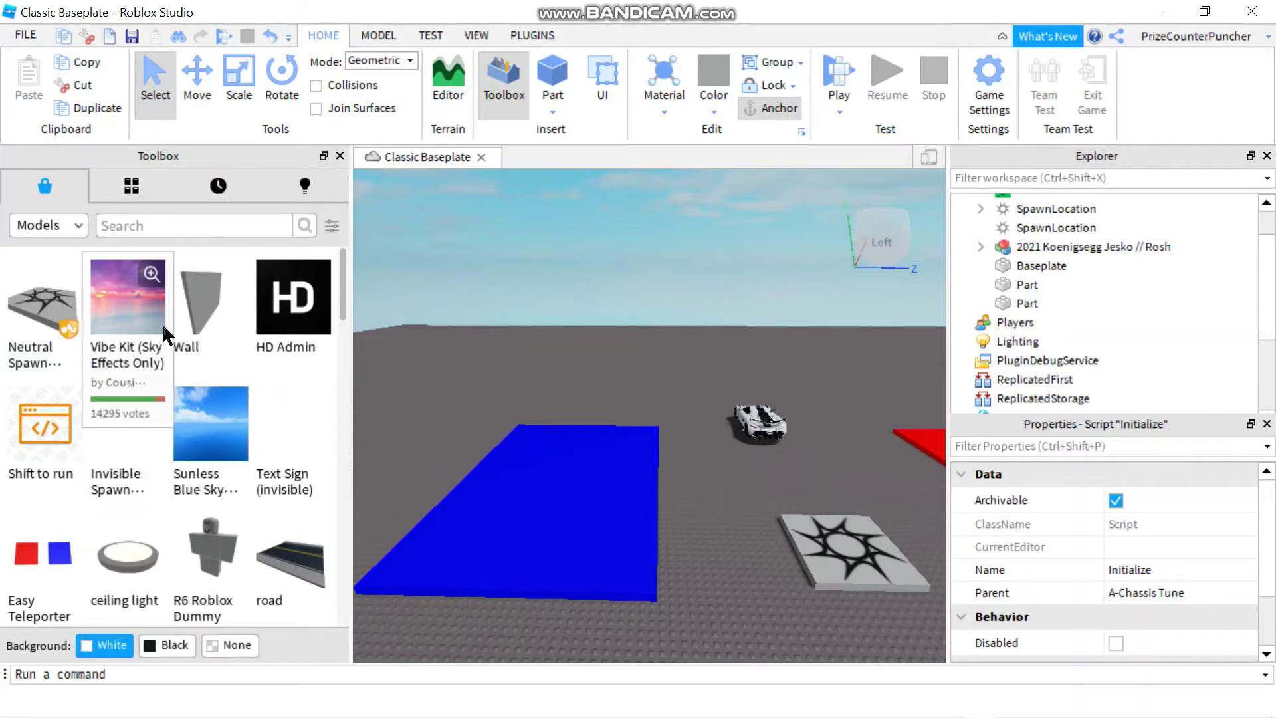
left_click(158, 229)
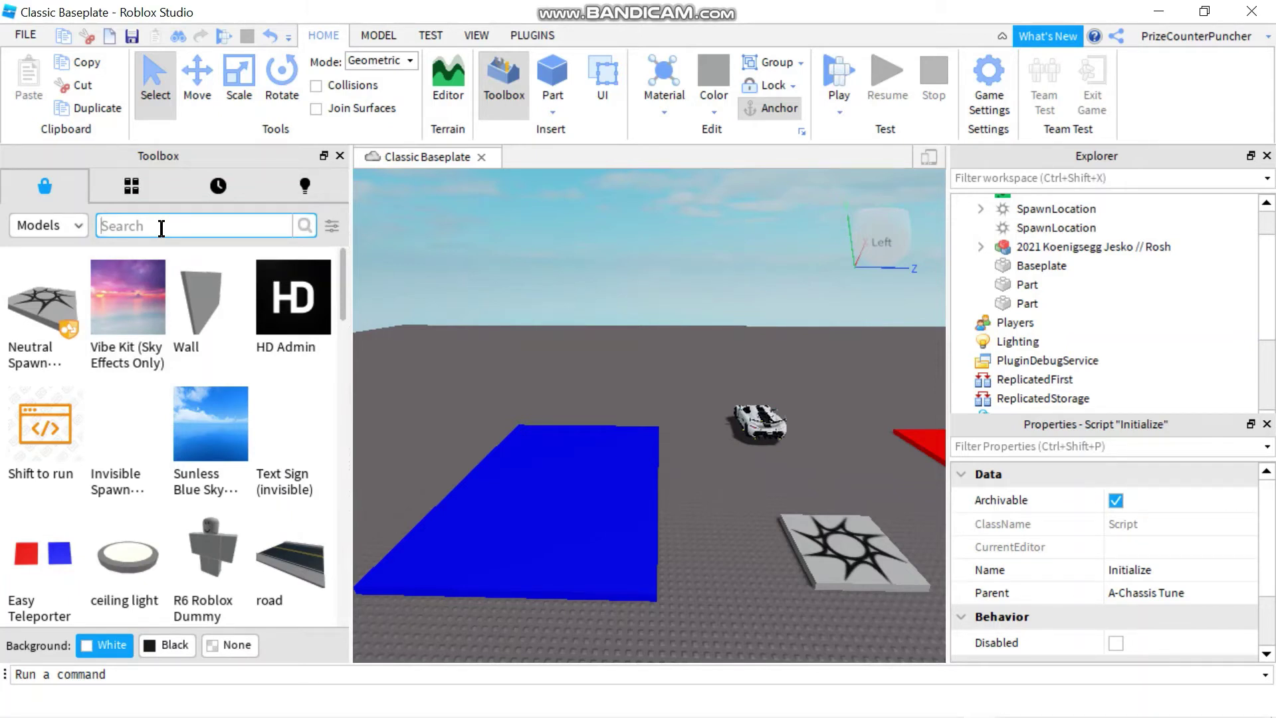
type("christ")
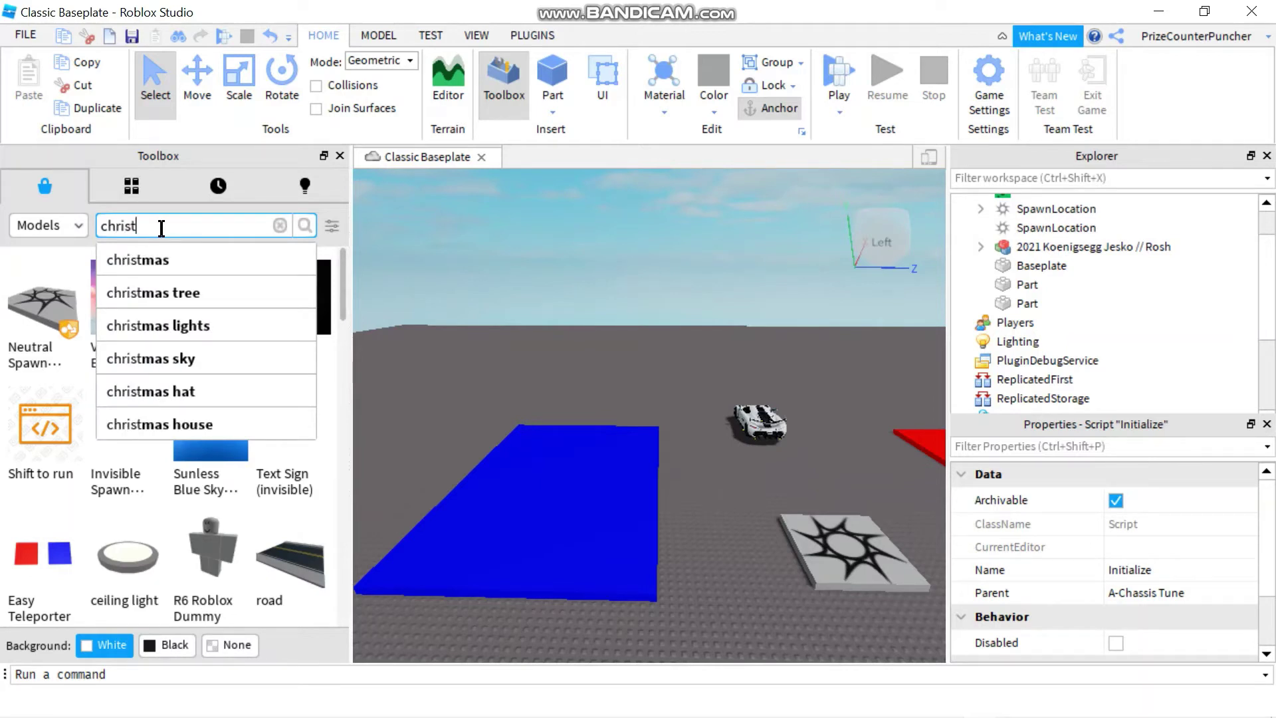
left_click(191, 293)
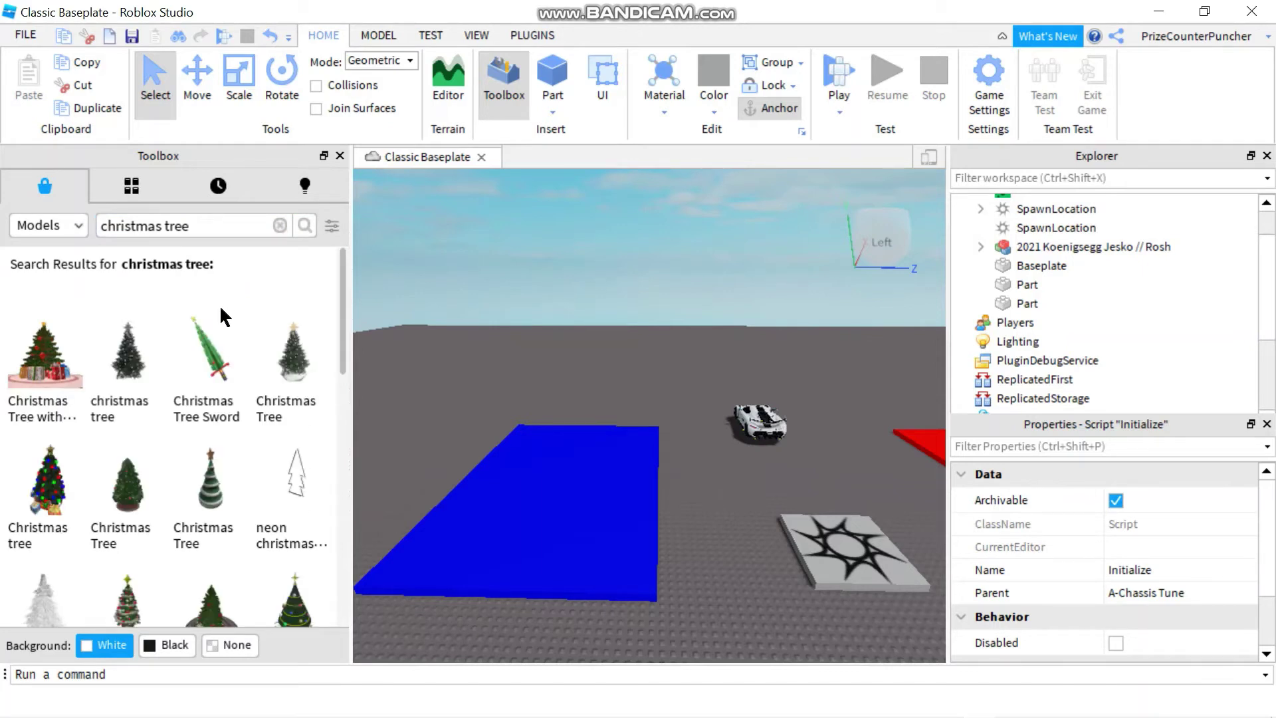
mouse_move(138, 373)
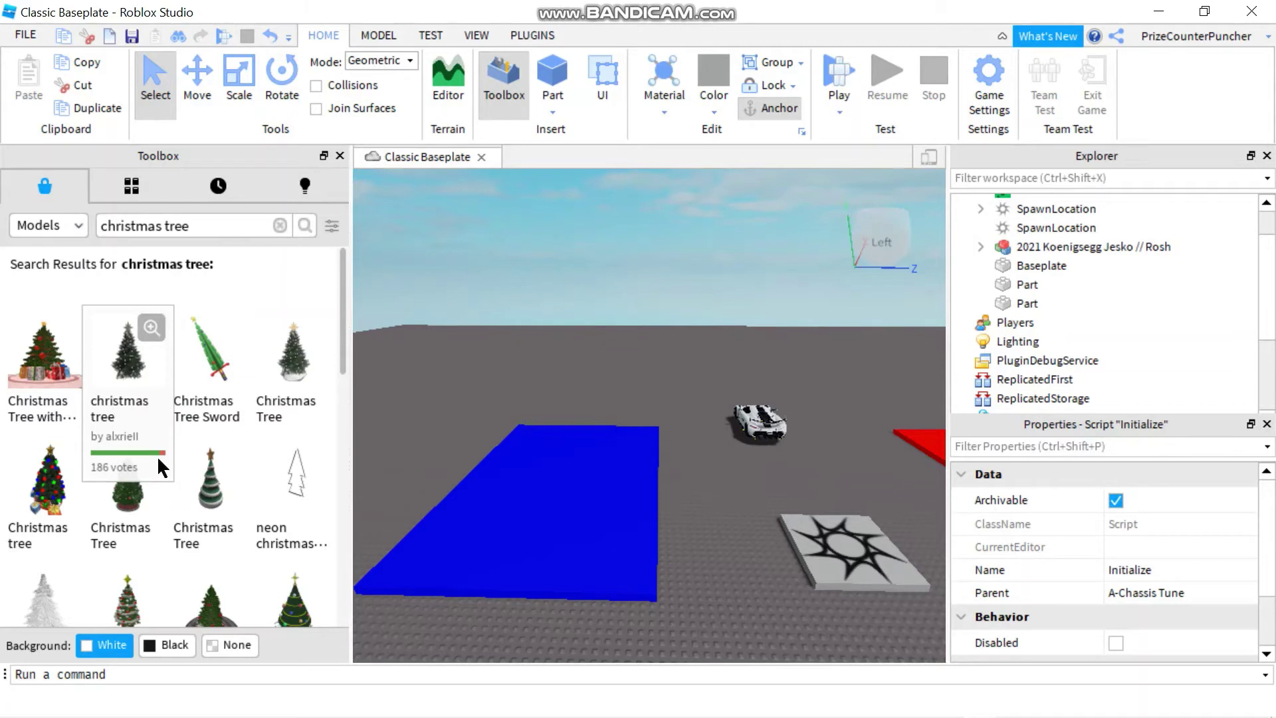
Insert the "christmas tree" model with white lights and a star from the search results and close the Toolbox
left_click(128, 372)
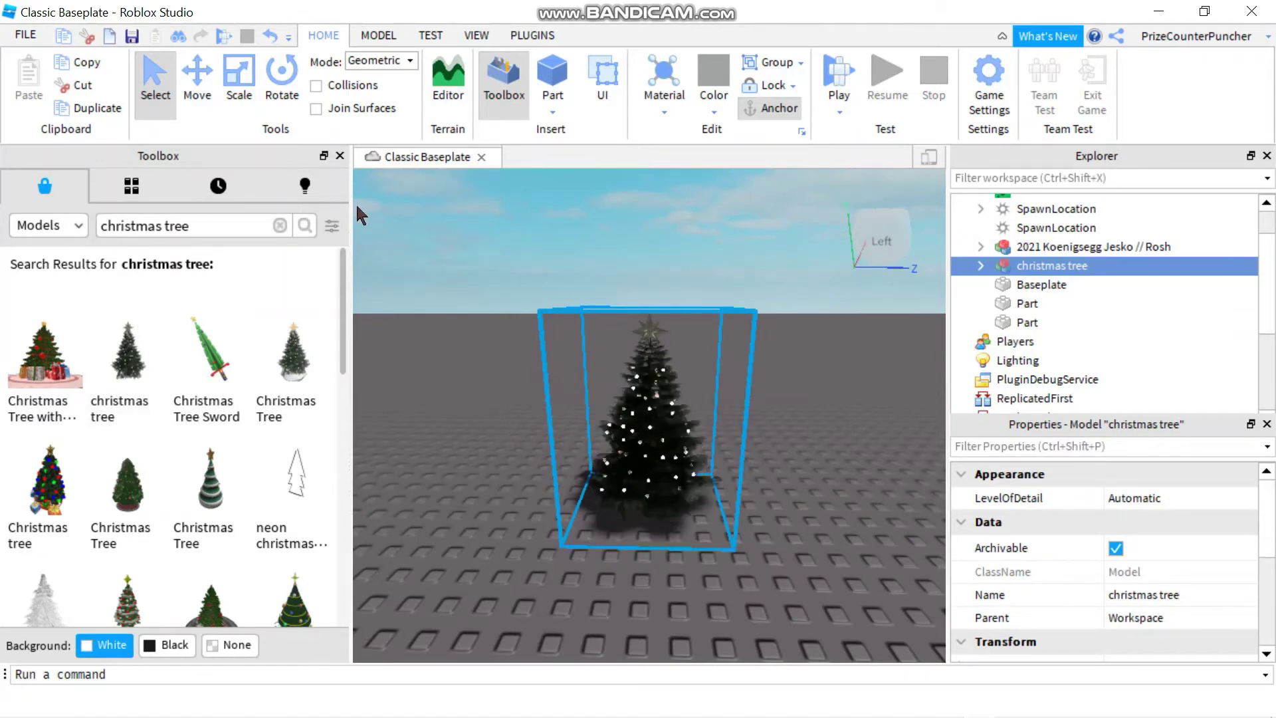
left_click(339, 155)
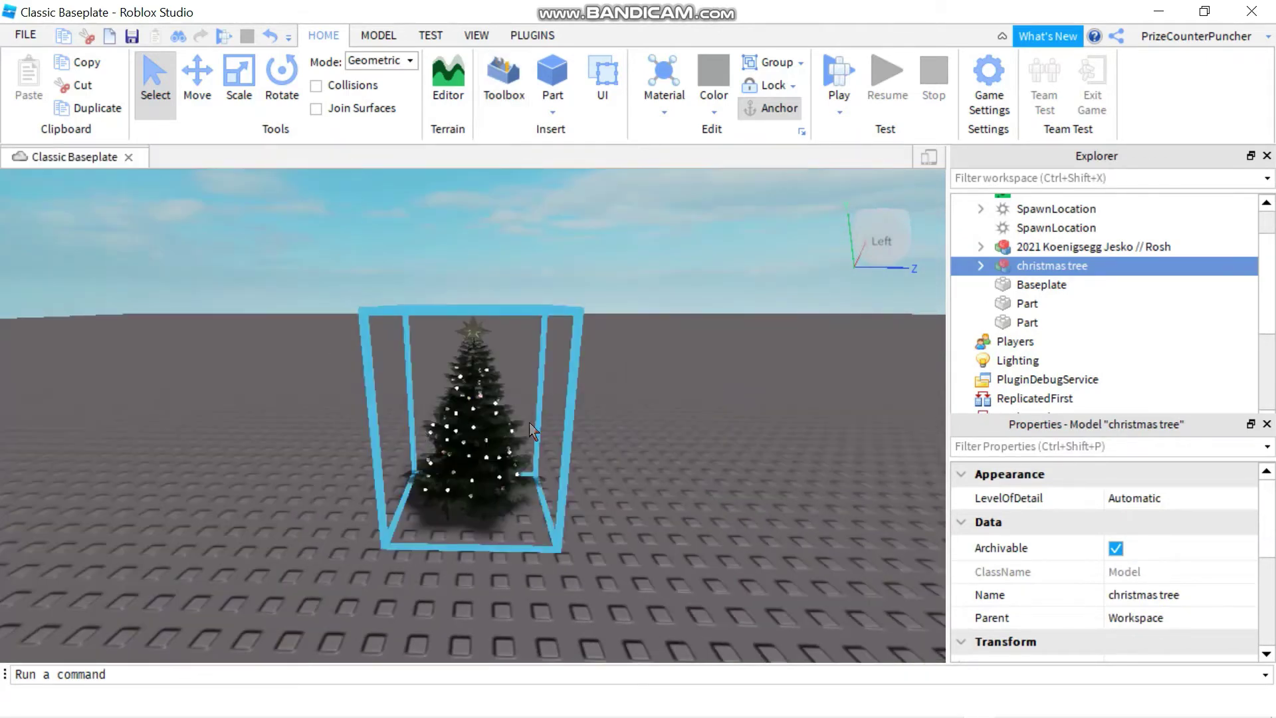
scroll(532, 432, "down", 4)
scroll(532, 432, "down", 2)
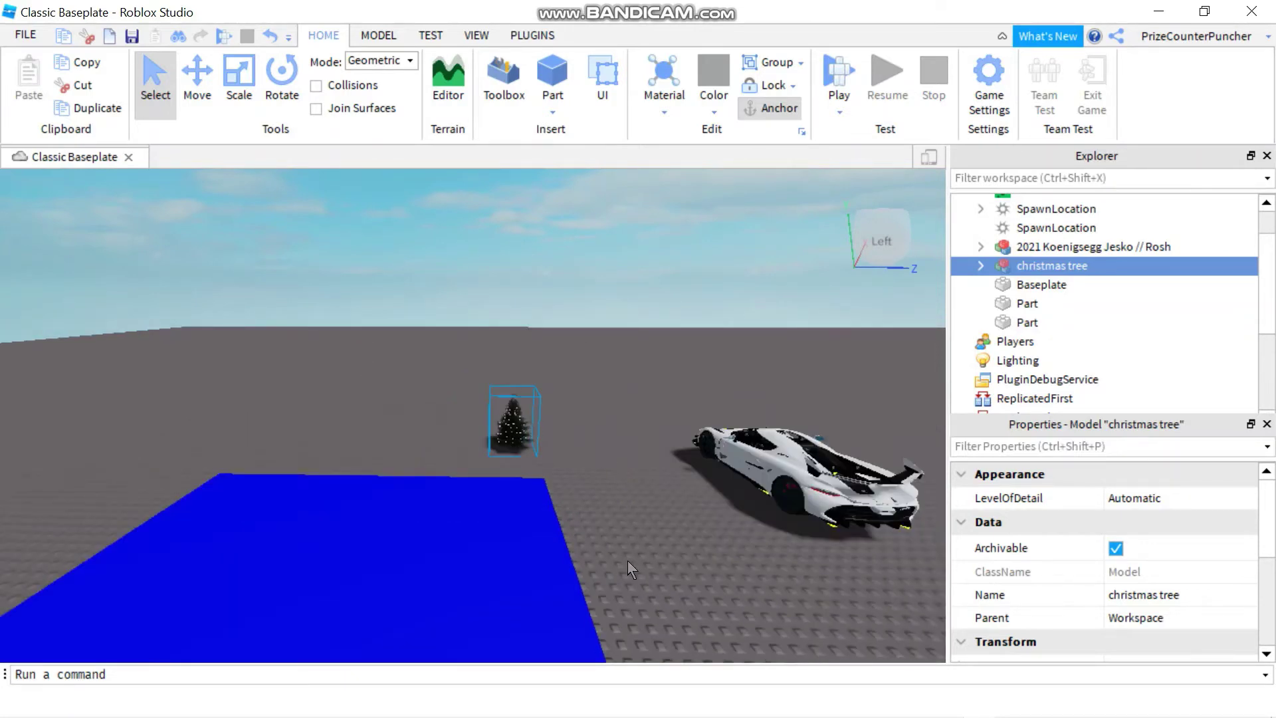
key("a")
right_click_drag(632, 571, 631, 571)
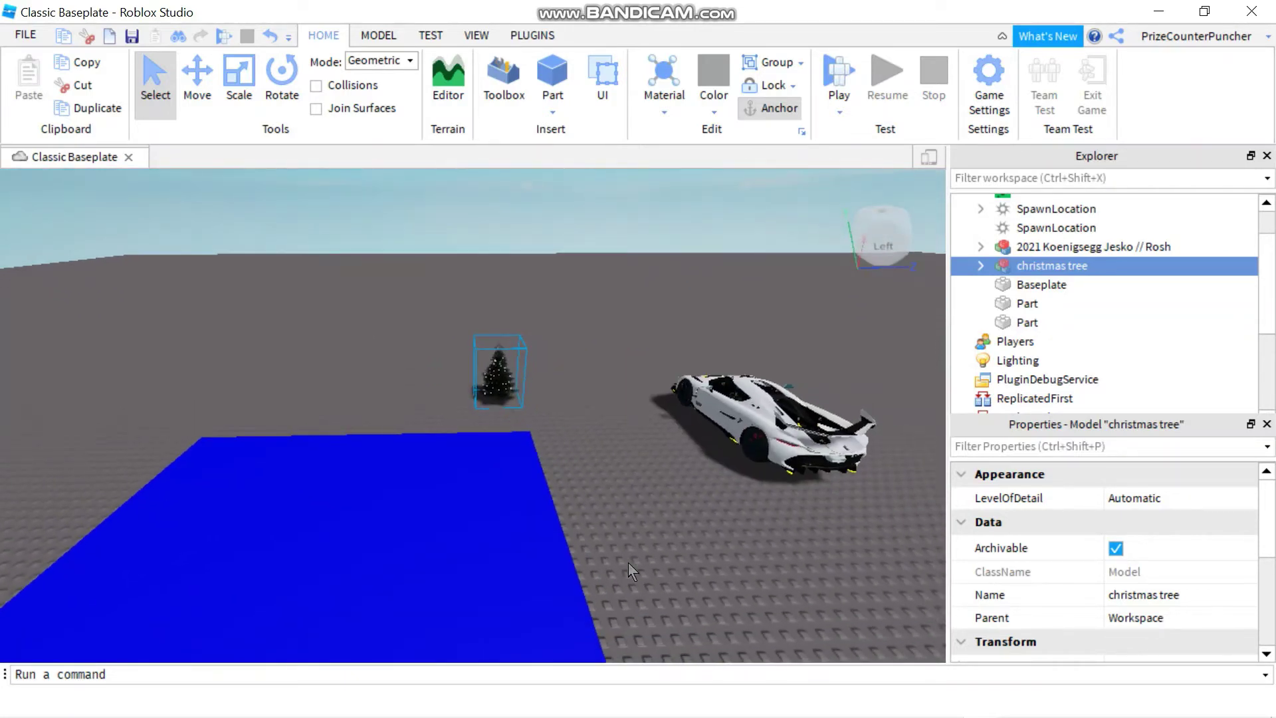
Move the christmas tree onto the far corner area of the blue platform
left_click(197, 89)
key("a")
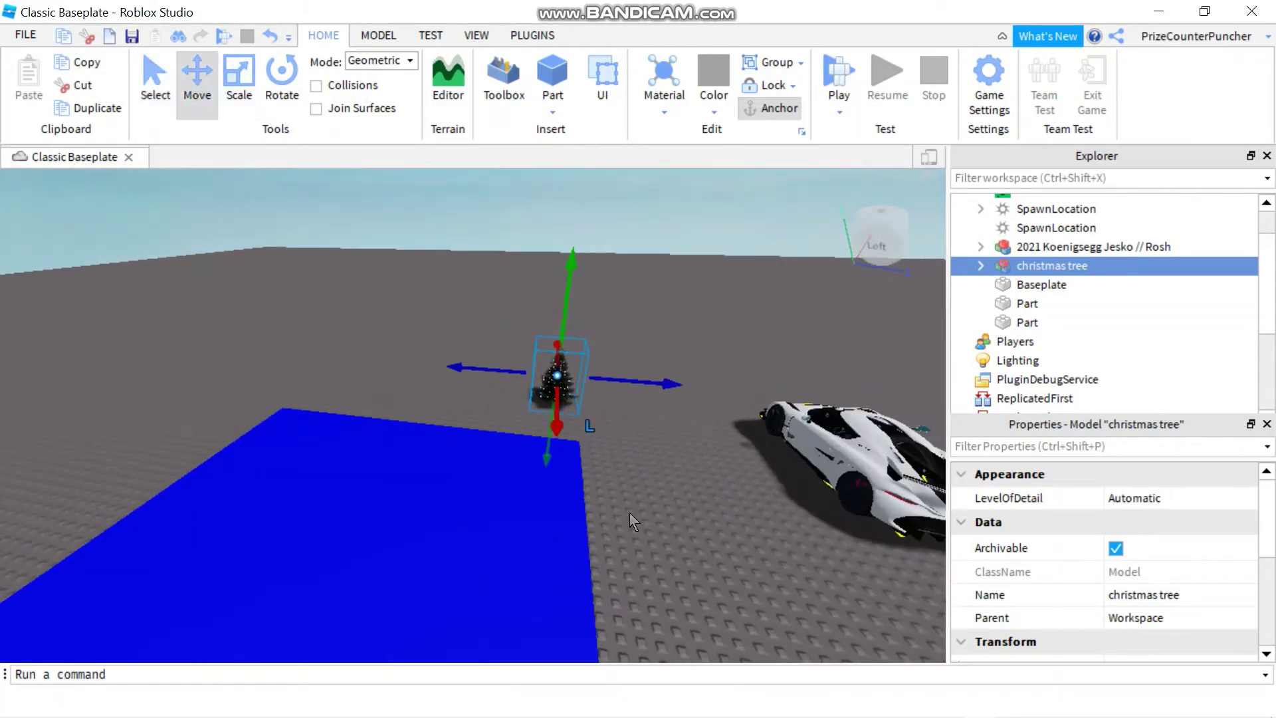
left_click_drag(566, 431, 555, 614)
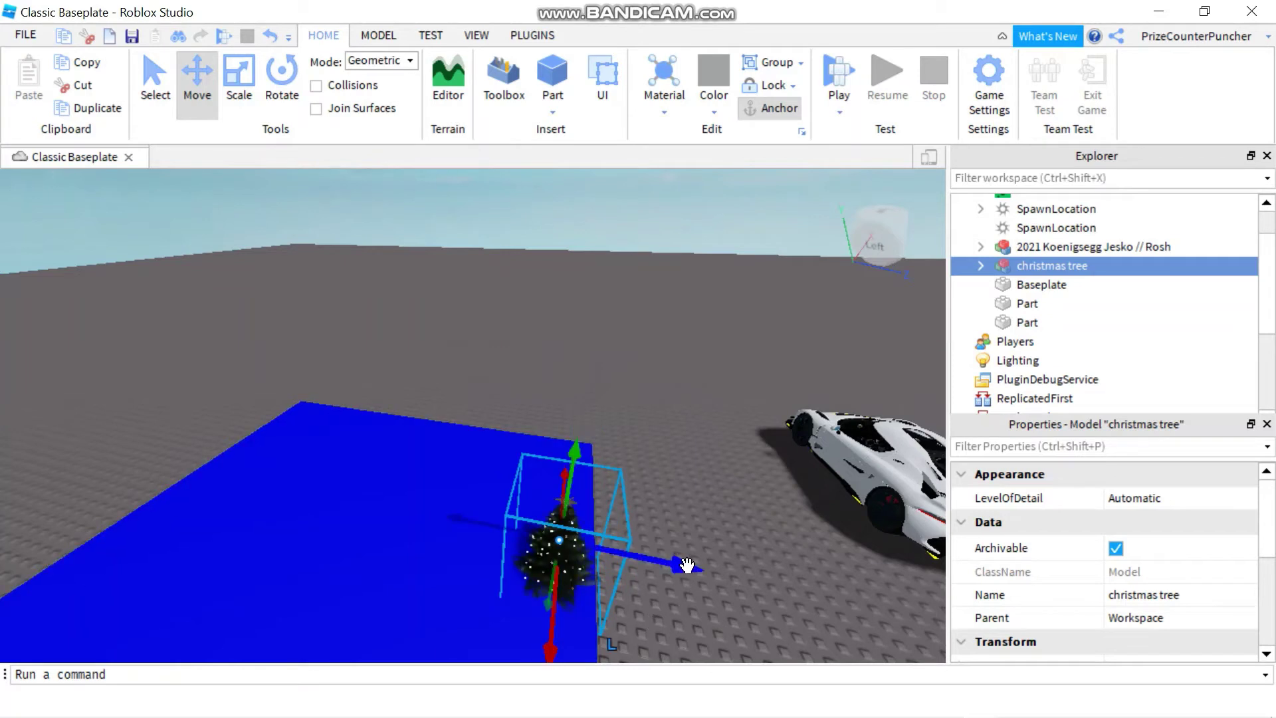
left_click_drag(588, 543, 353, 447)
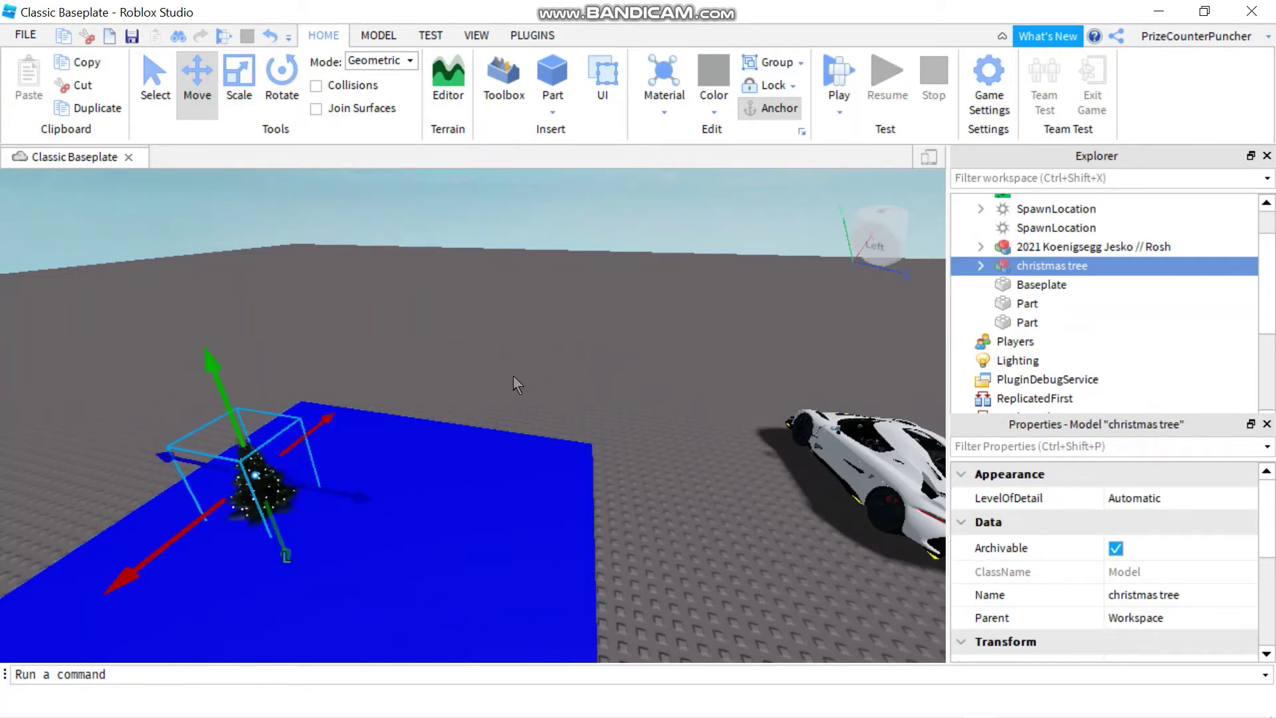
Raise the christmas tree above the blue platform and scale it up to roughly twice its size
left_click(240, 84)
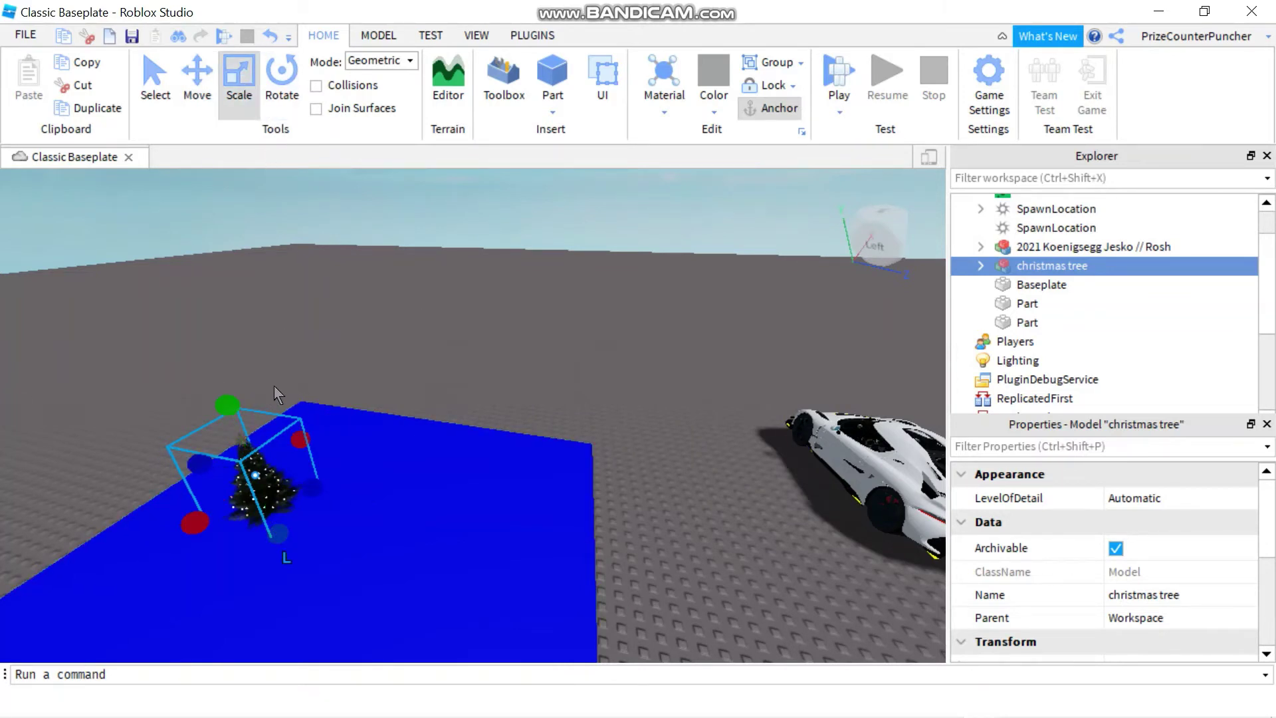
left_click(200, 93)
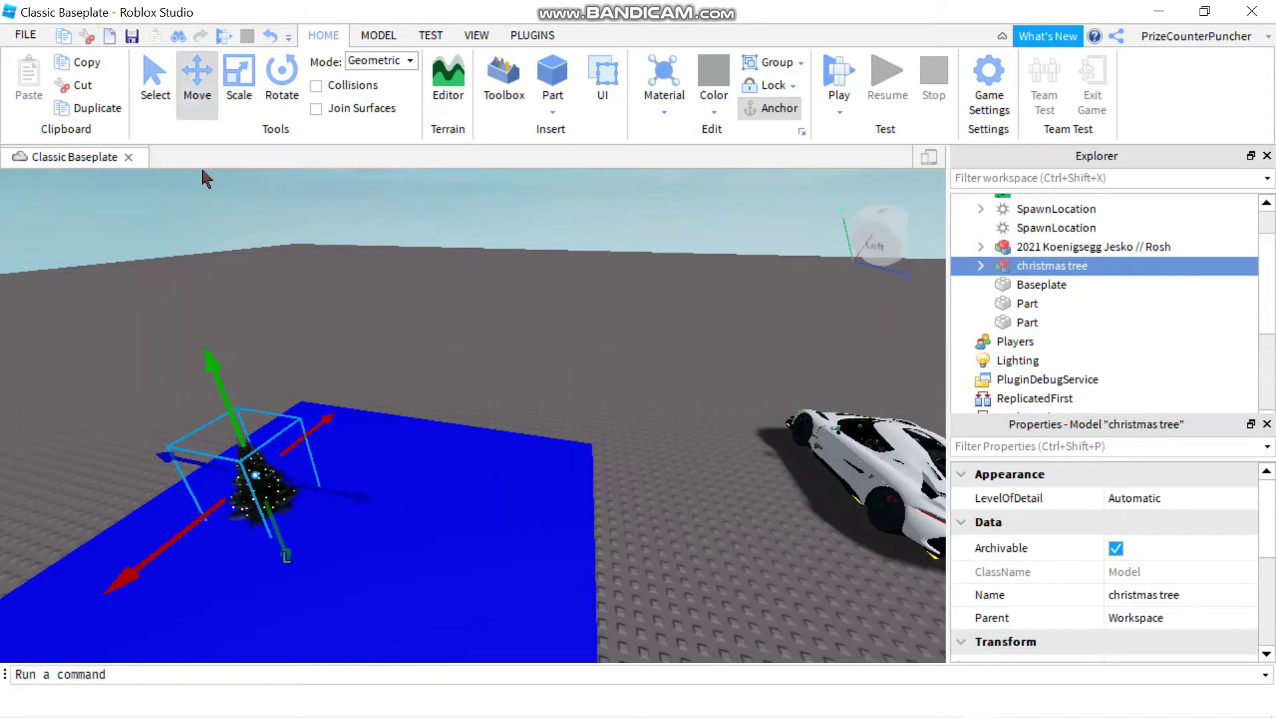
left_click_drag(205, 357, 246, 200)
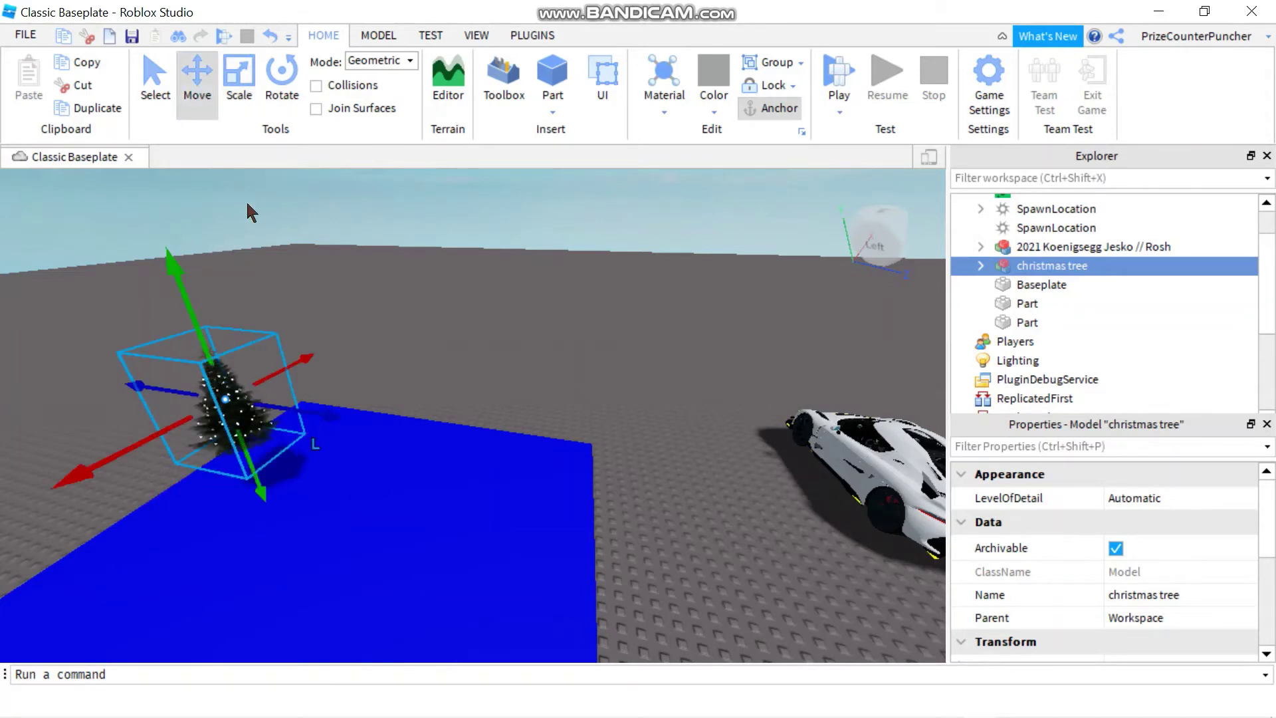
left_click(240, 79)
left_click_drag(184, 295, 117, 179)
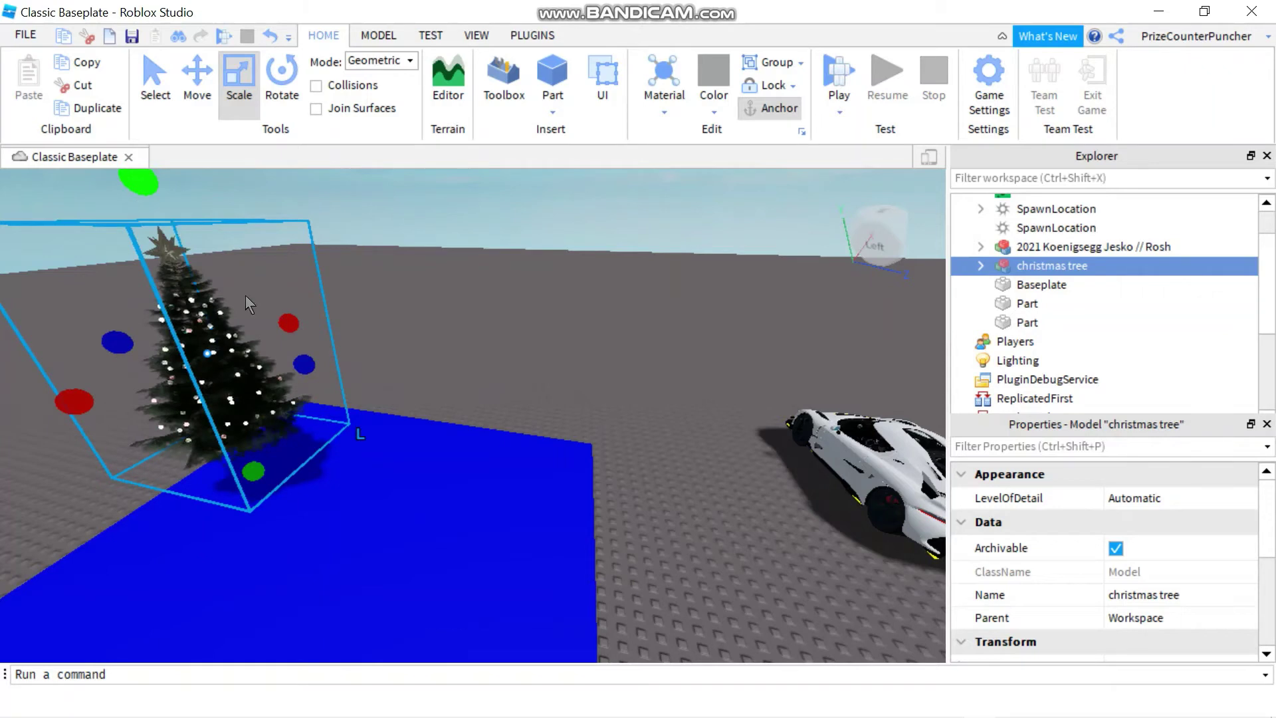
Turn on Collisions and lower the enlarged christmas tree onto the blue platform's surface
left_click(351, 82)
left_click(198, 77)
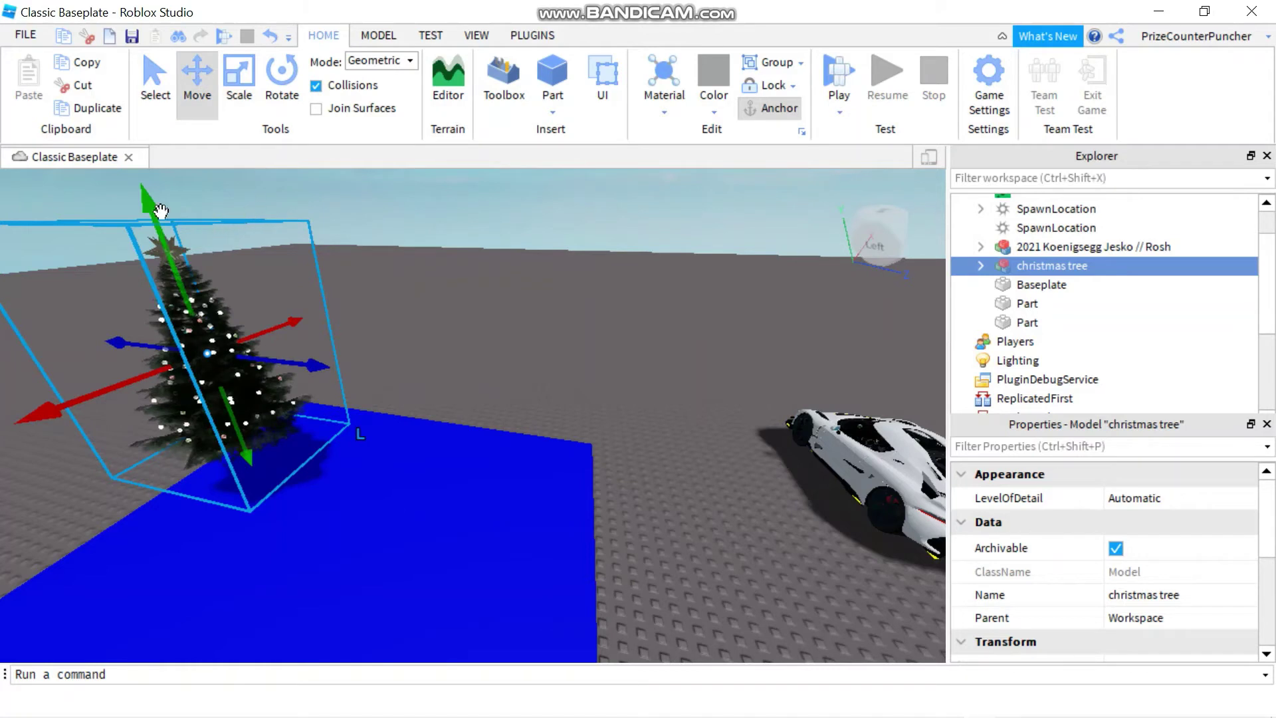
mouse_move(175, 287)
left_mouse_down()
mouse_move(186, 316)
mouse_move(187, 296)
left_mouse_up()
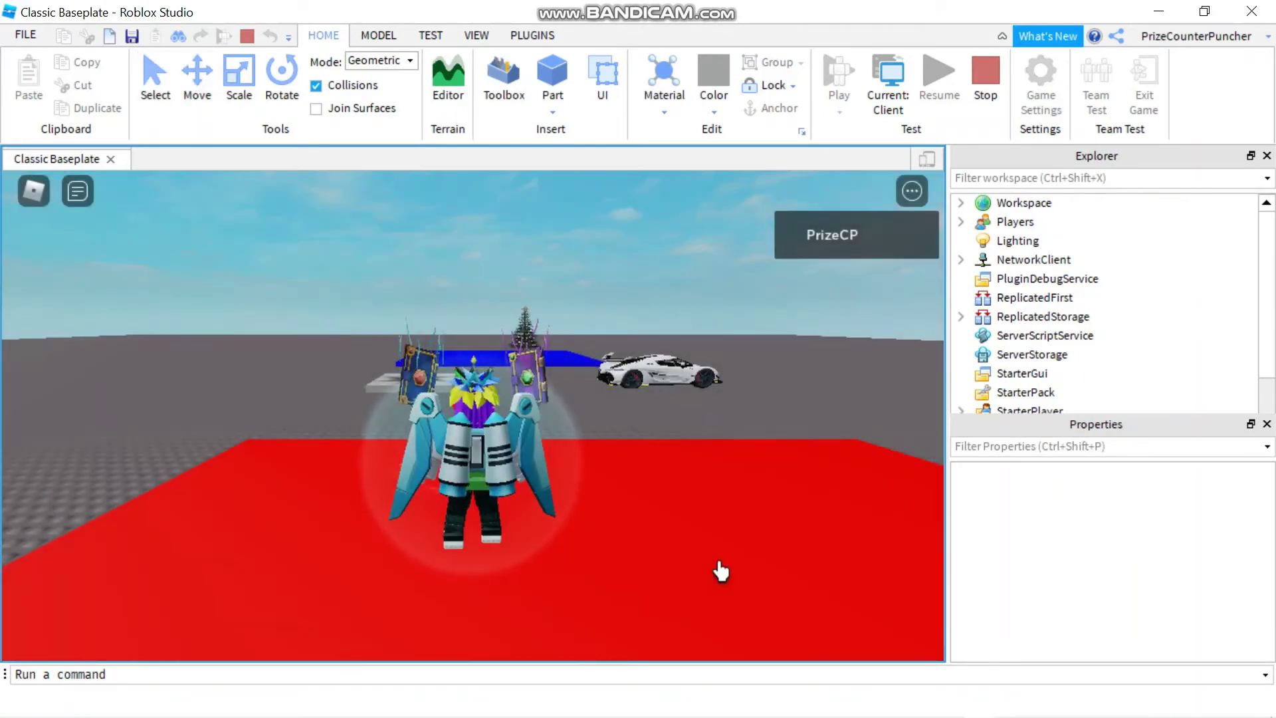
Playtest the place by running from the red platform to the christmas tree and jumping onto its top
right_click_drag(721, 572, 723, 571)
key("w")
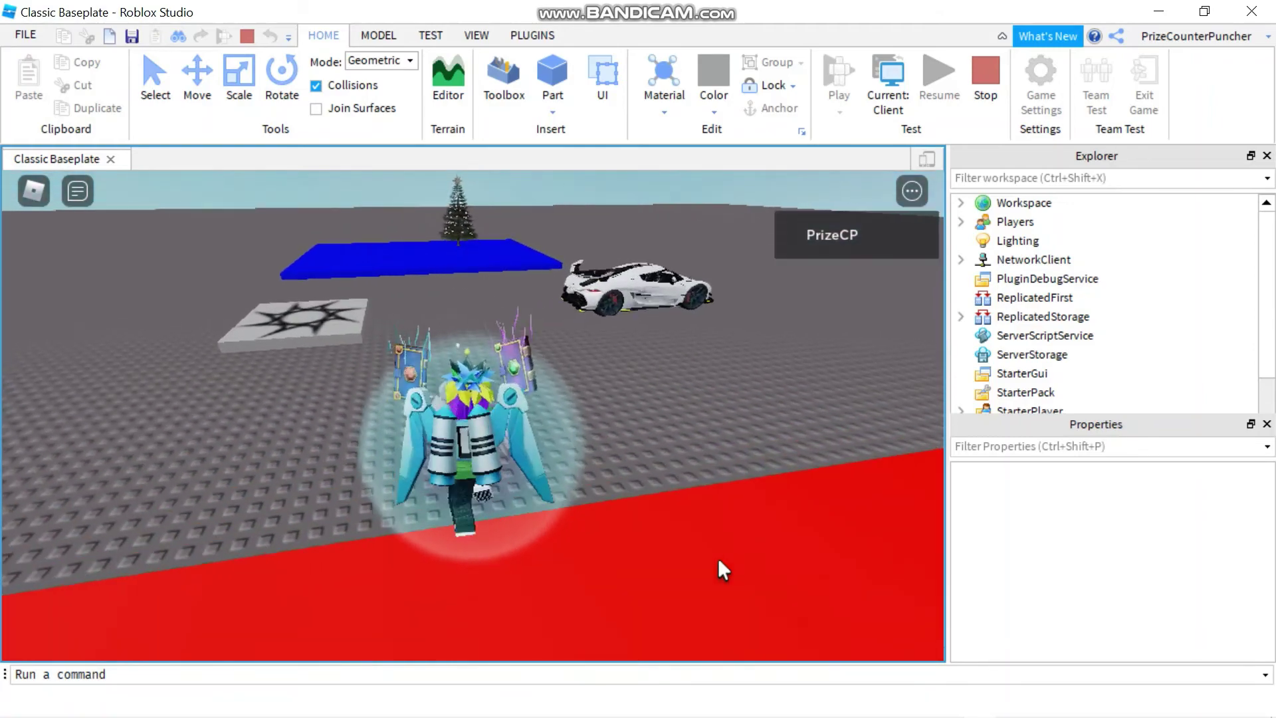
key("w")
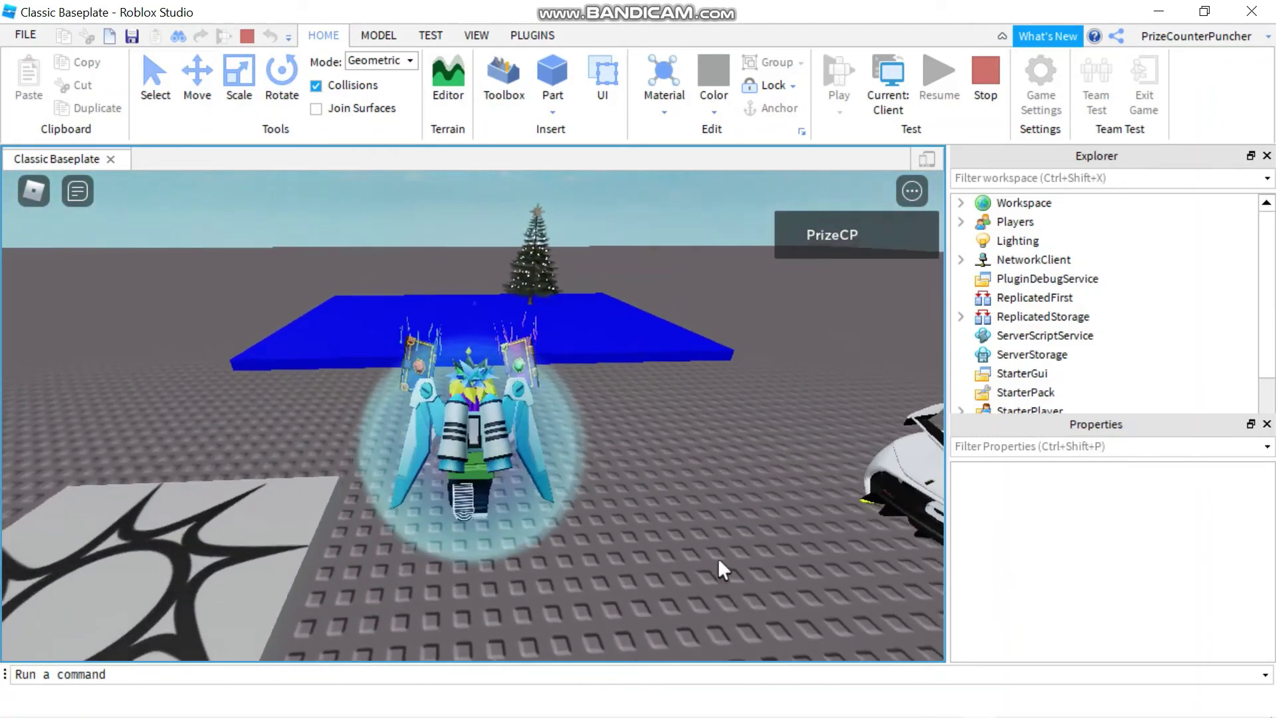
key("w")
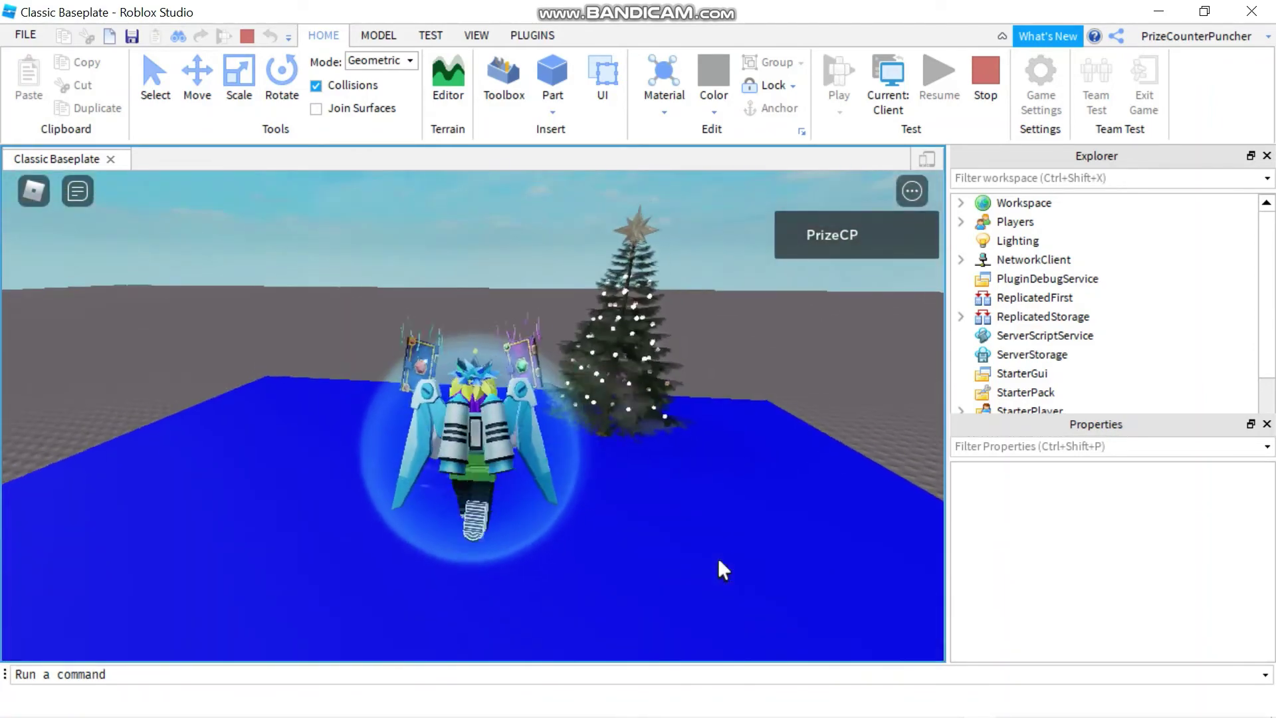
key("w")
right_click_drag(718, 556, 719, 563)
key("w")
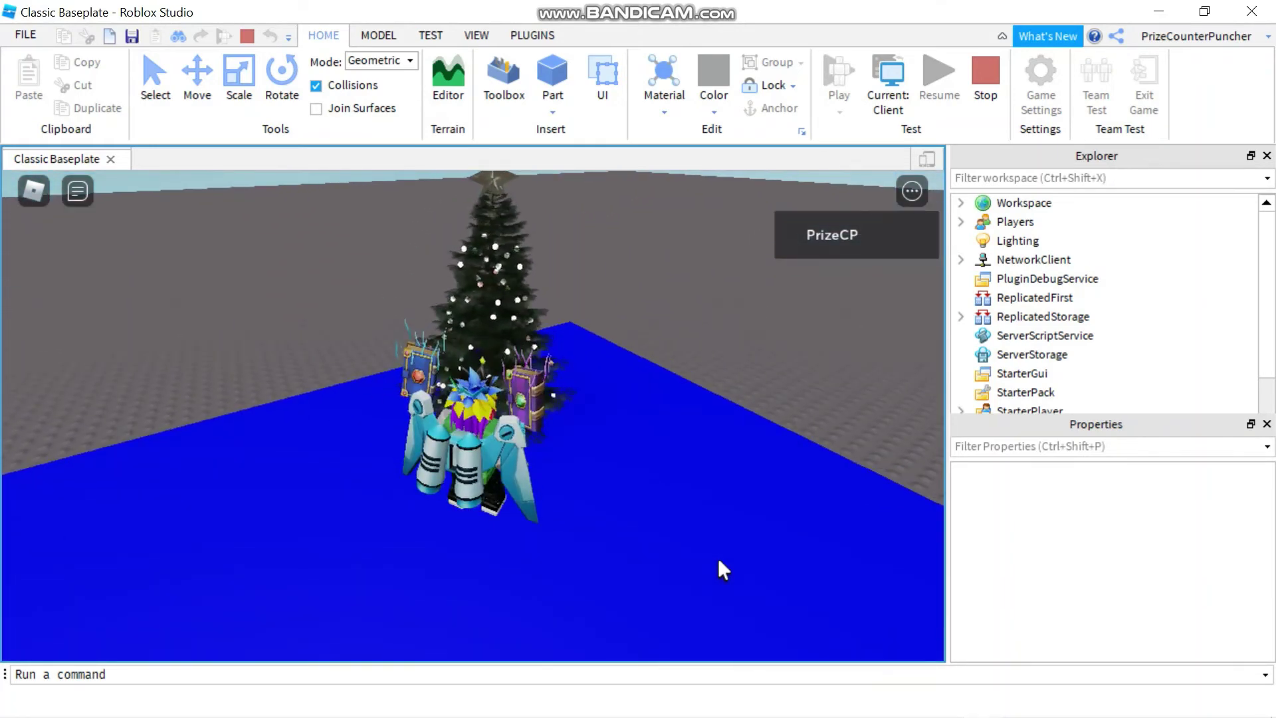
key("w")
key("space")
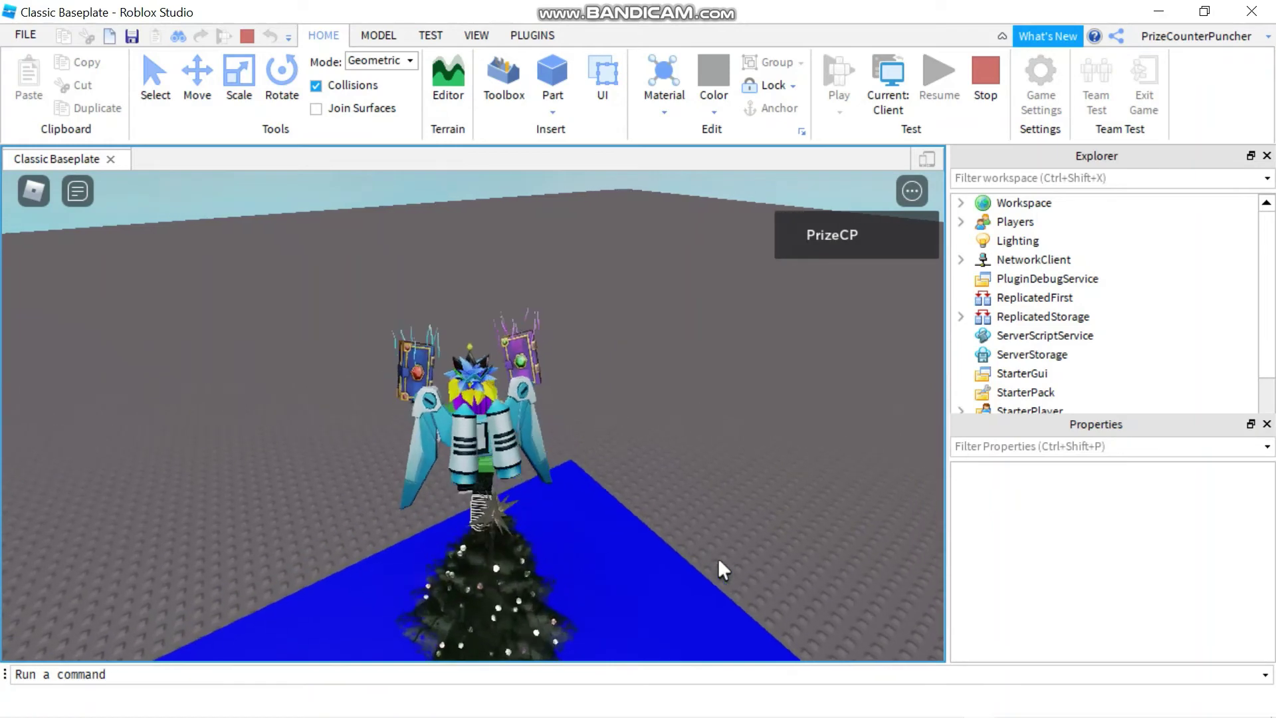
Come down from the christmas tree, run across the baseplate to the sports car and get in
key("s")
right_click_drag(718, 557, 718, 557)
key("w")
key("space")
key("w")
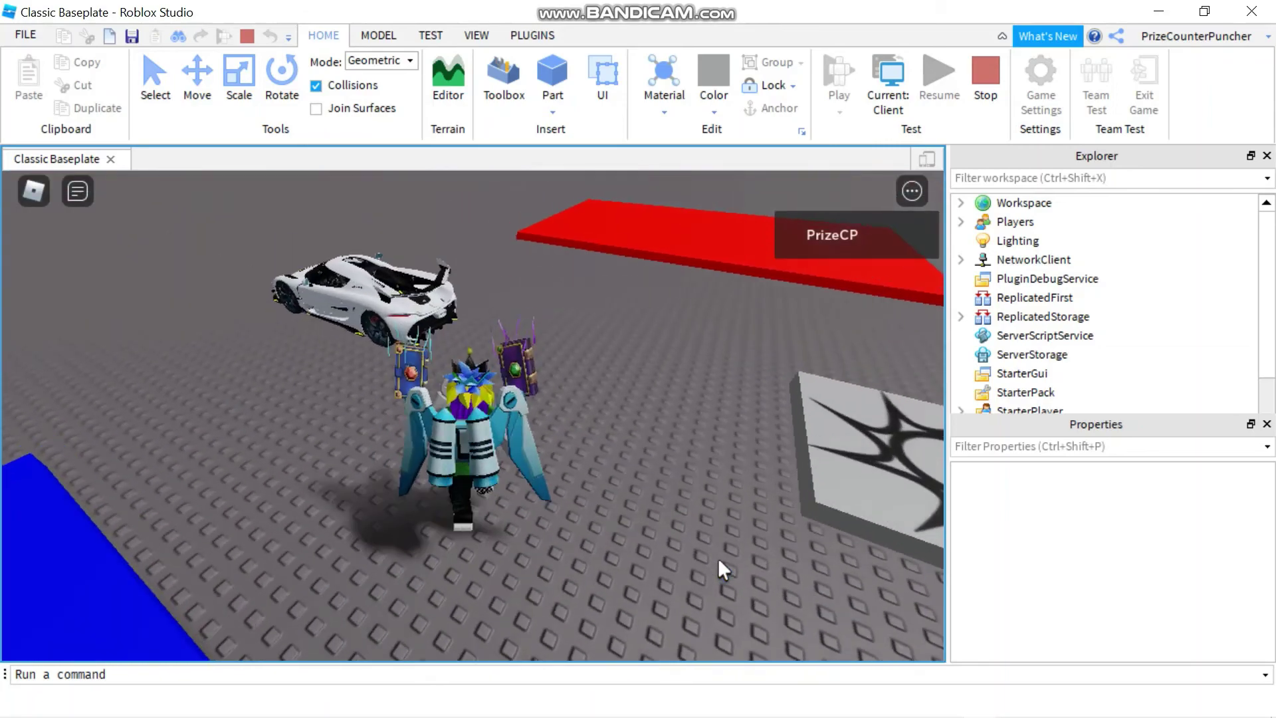
key("w")
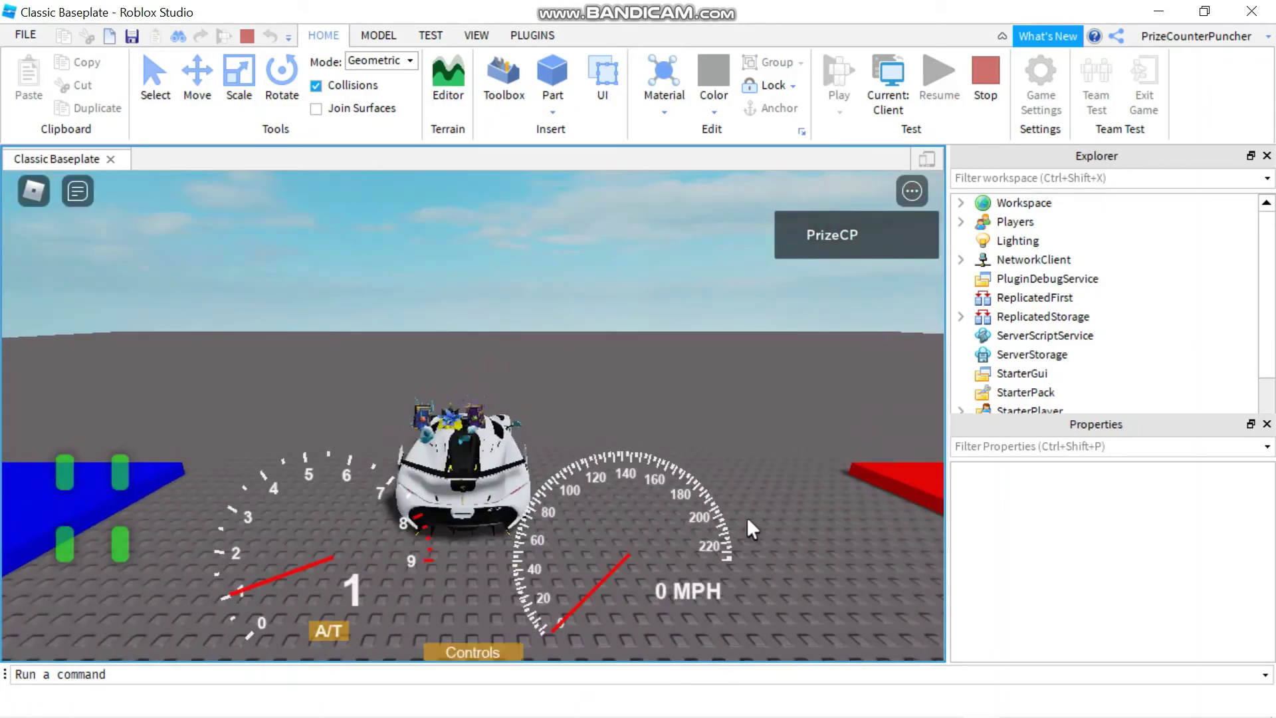
Test-drive the sports car by going forward briefly and reversing beyond the red platform
right_click_drag(761, 470, 762, 470)
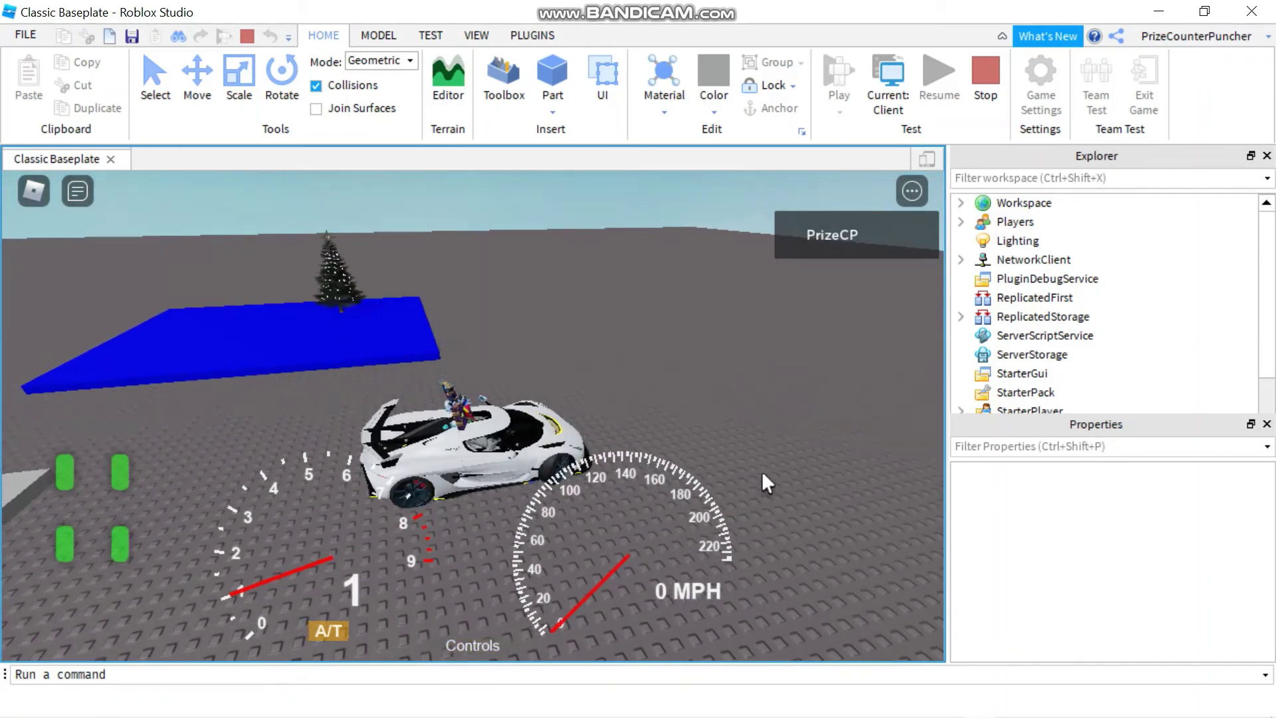
key("w")
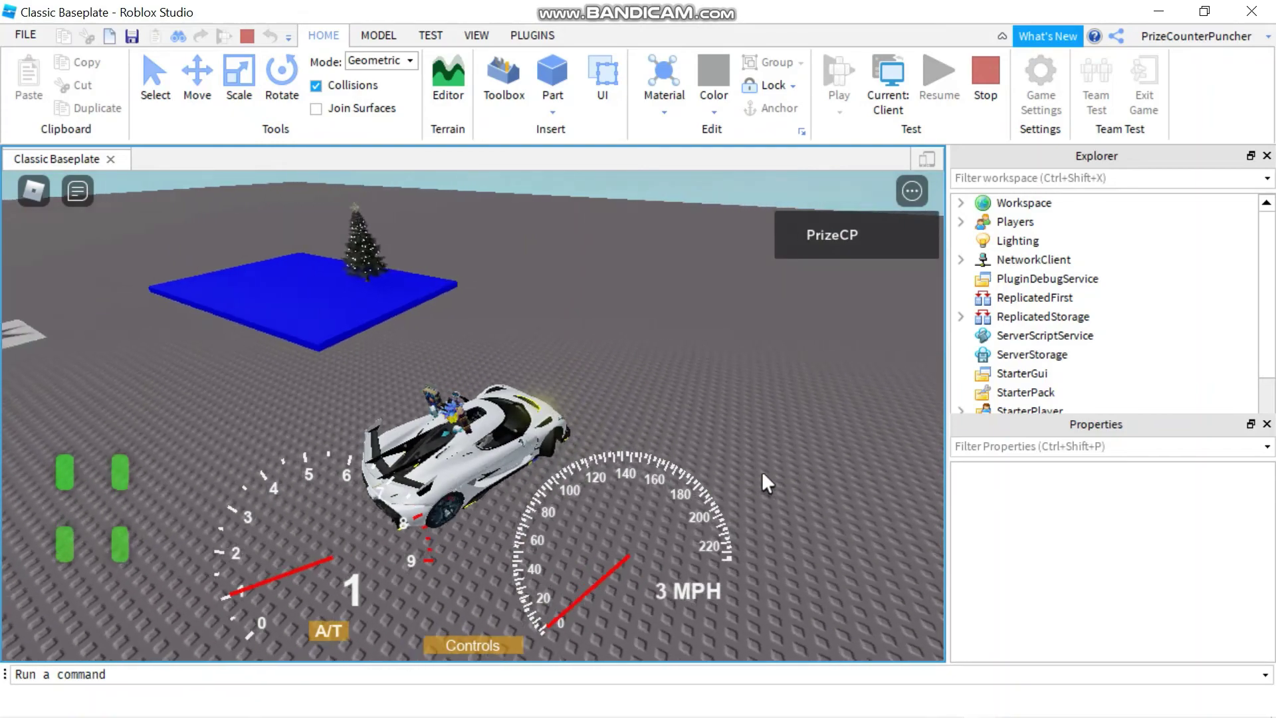
key("w")
key("s")
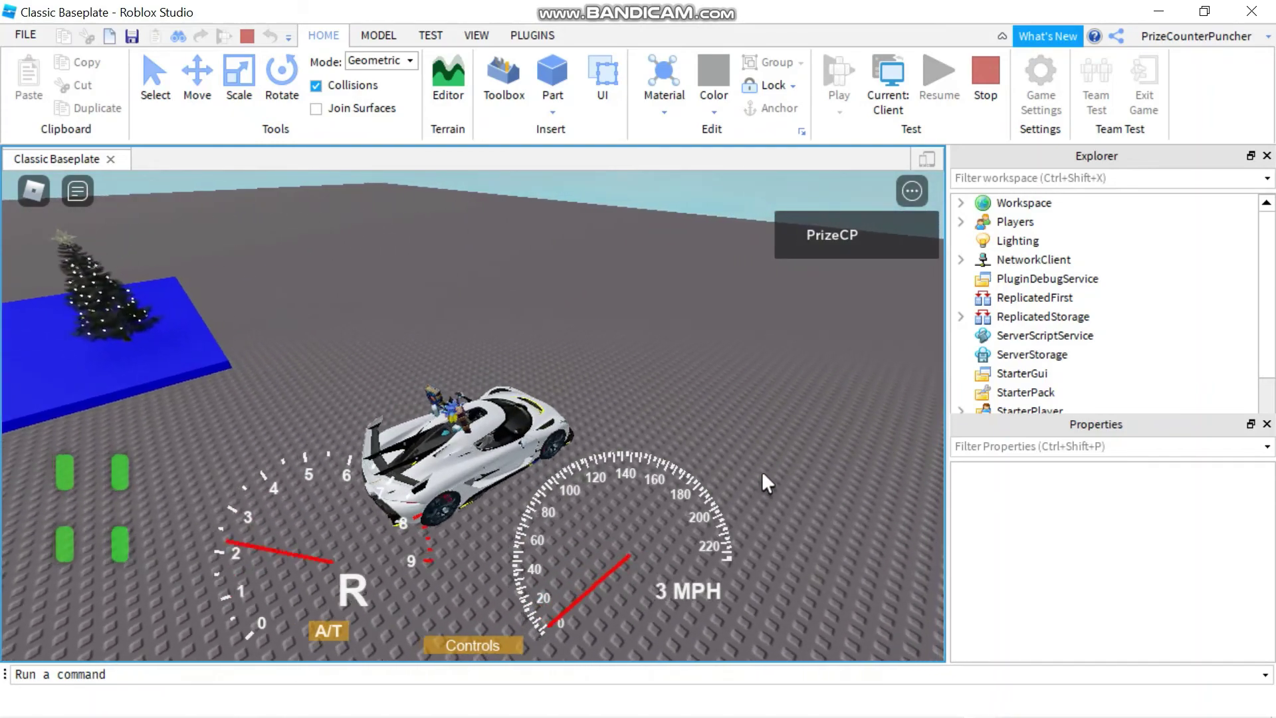
key("s")
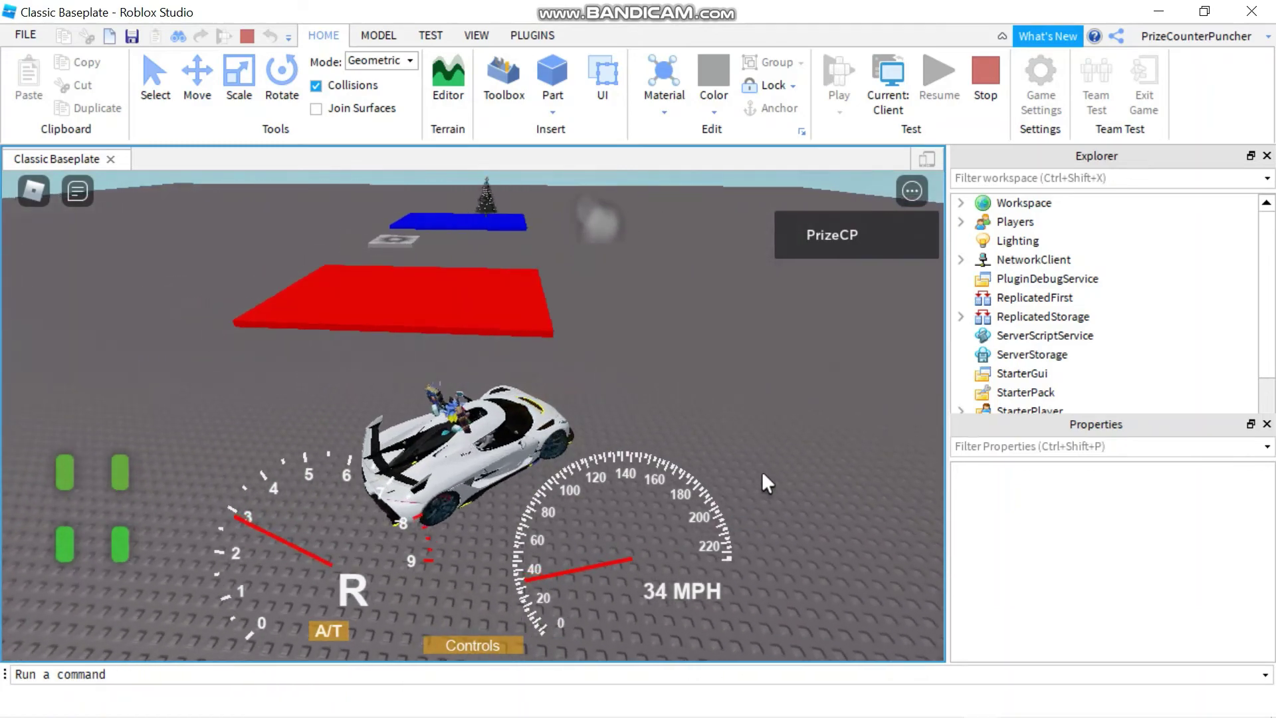
Drive the sports car forward past the platforms, turn it around and run it off the baseplate's edge
key("w")
key("w")
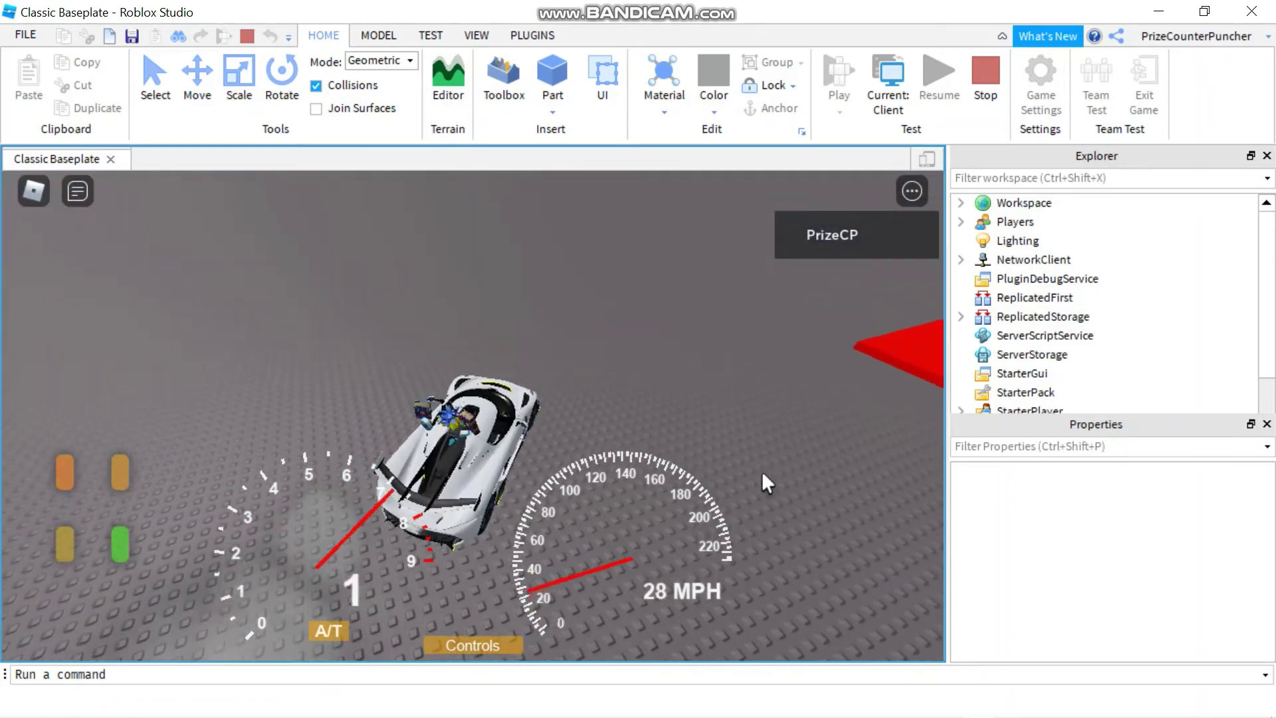
key("w")
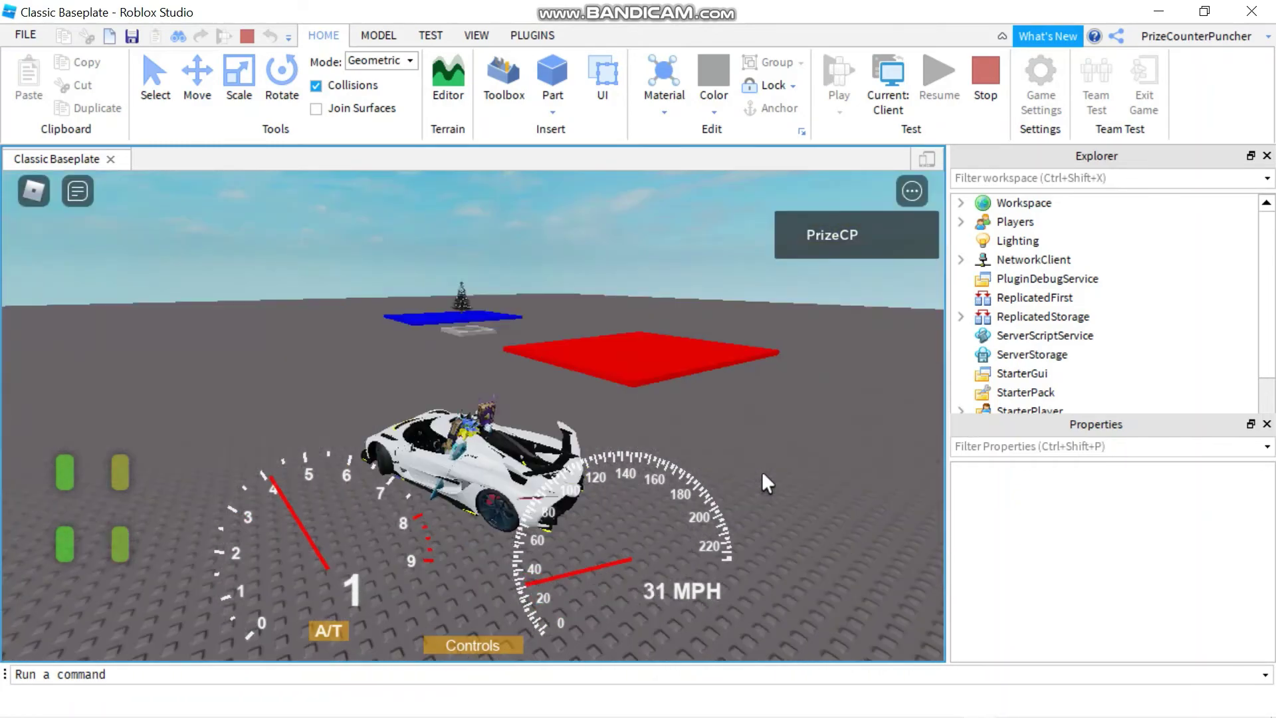
key("d")
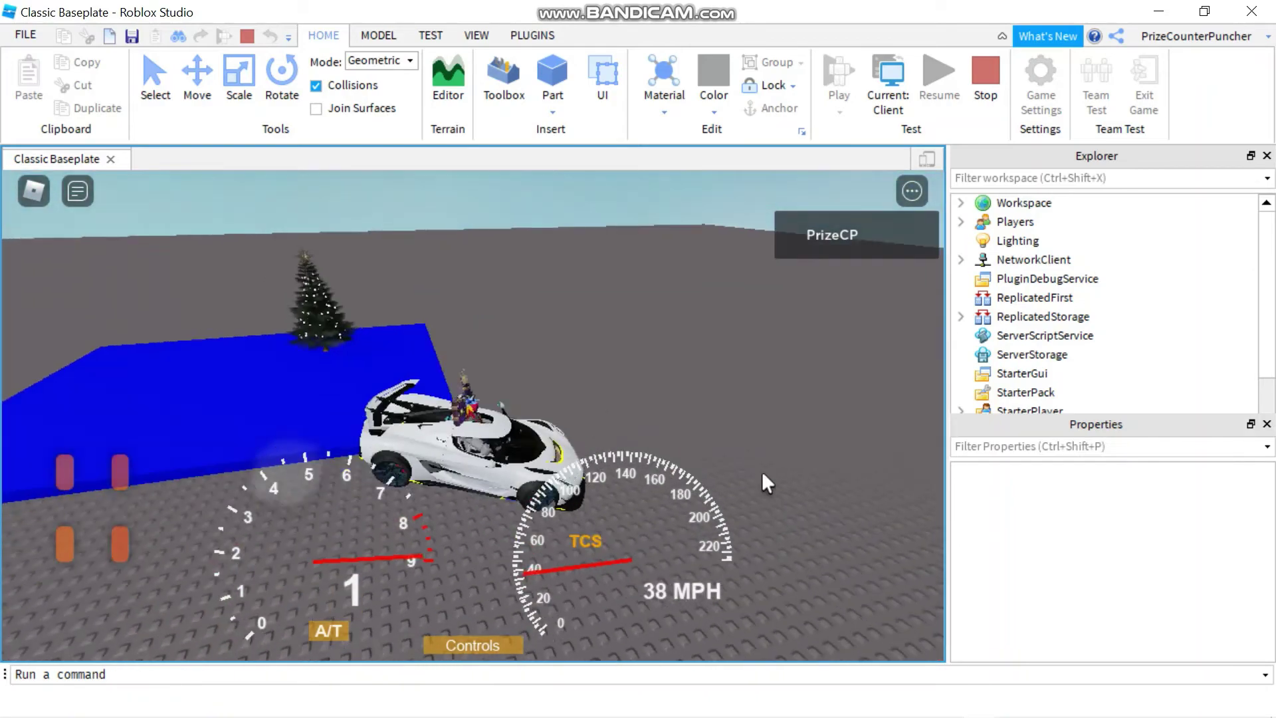
key("w")
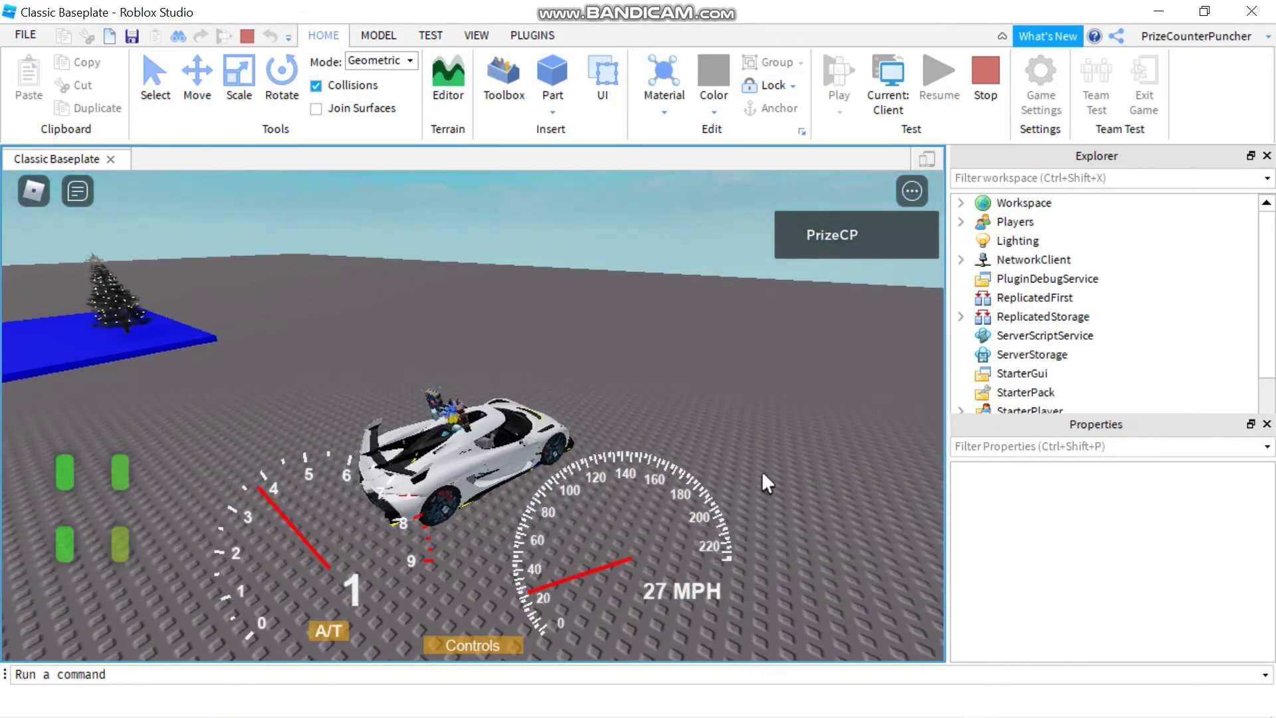
key("w")
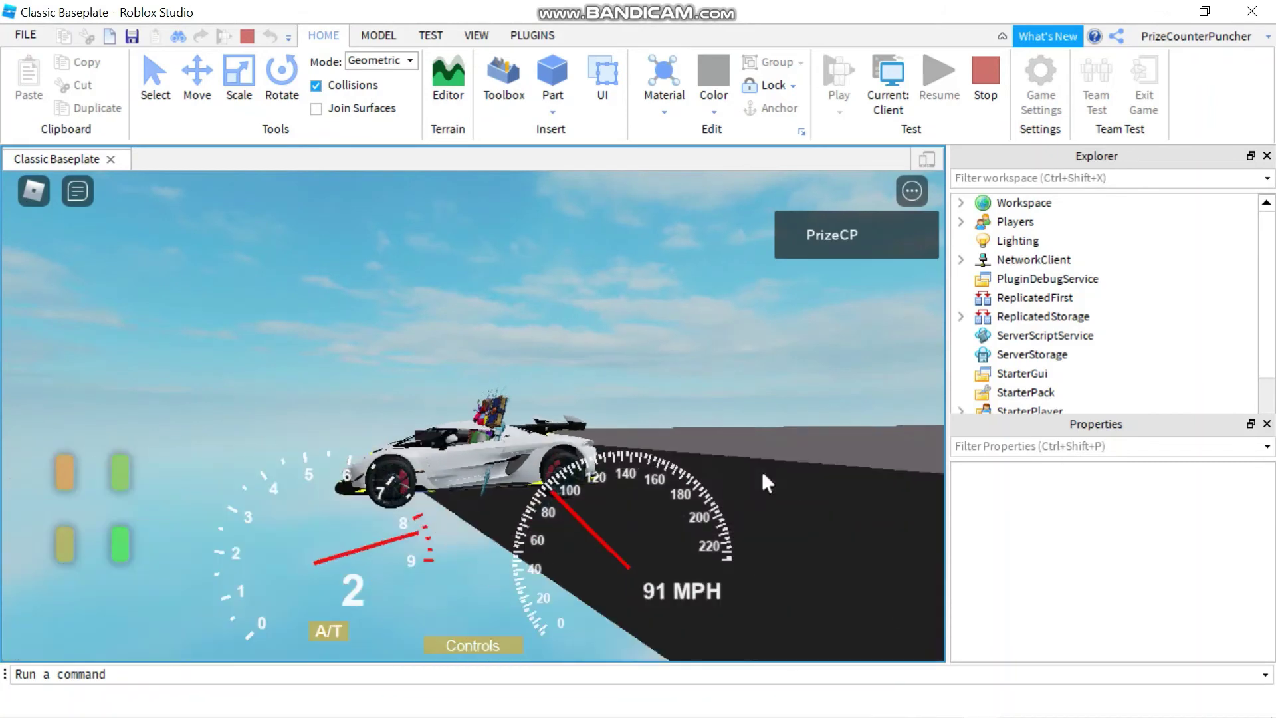
key("w")
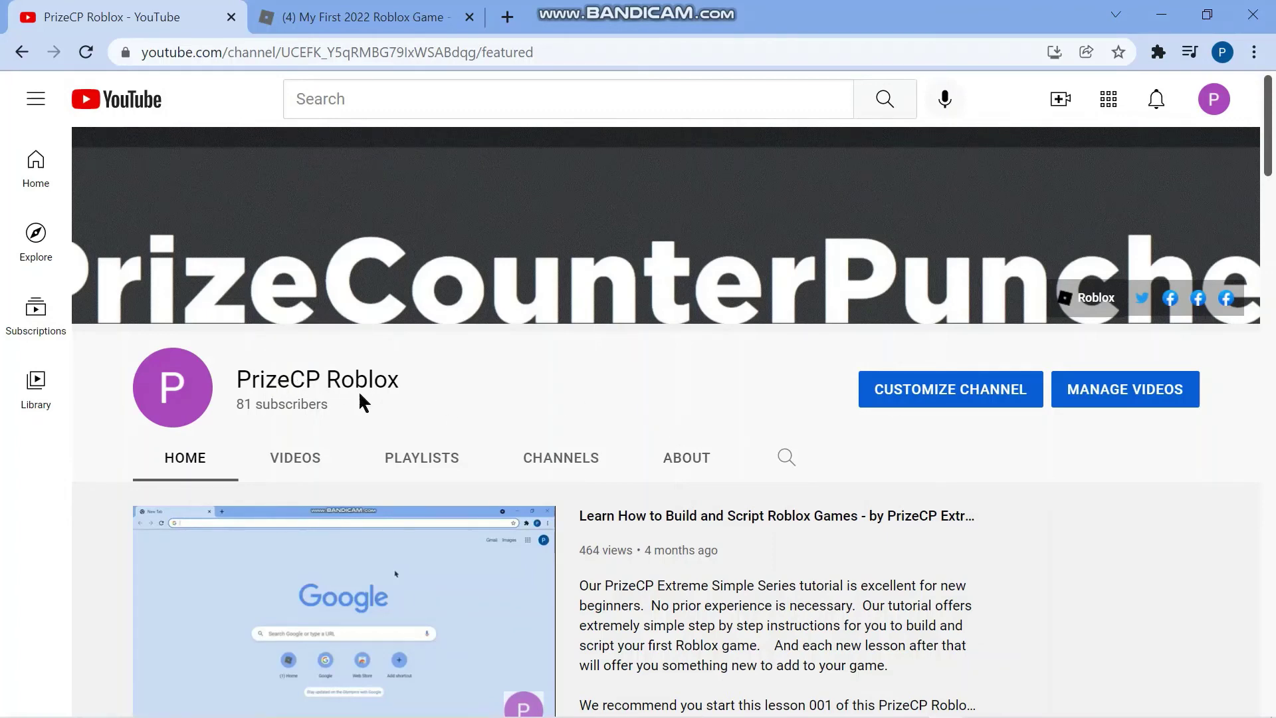
Play the "PrizeCP Roblox Extreme Simple Series" playlist from the YouTube channel and highlight the lesson number 001 in the video title
left_click(416, 466)
scroll(602, 415, "down", 2)
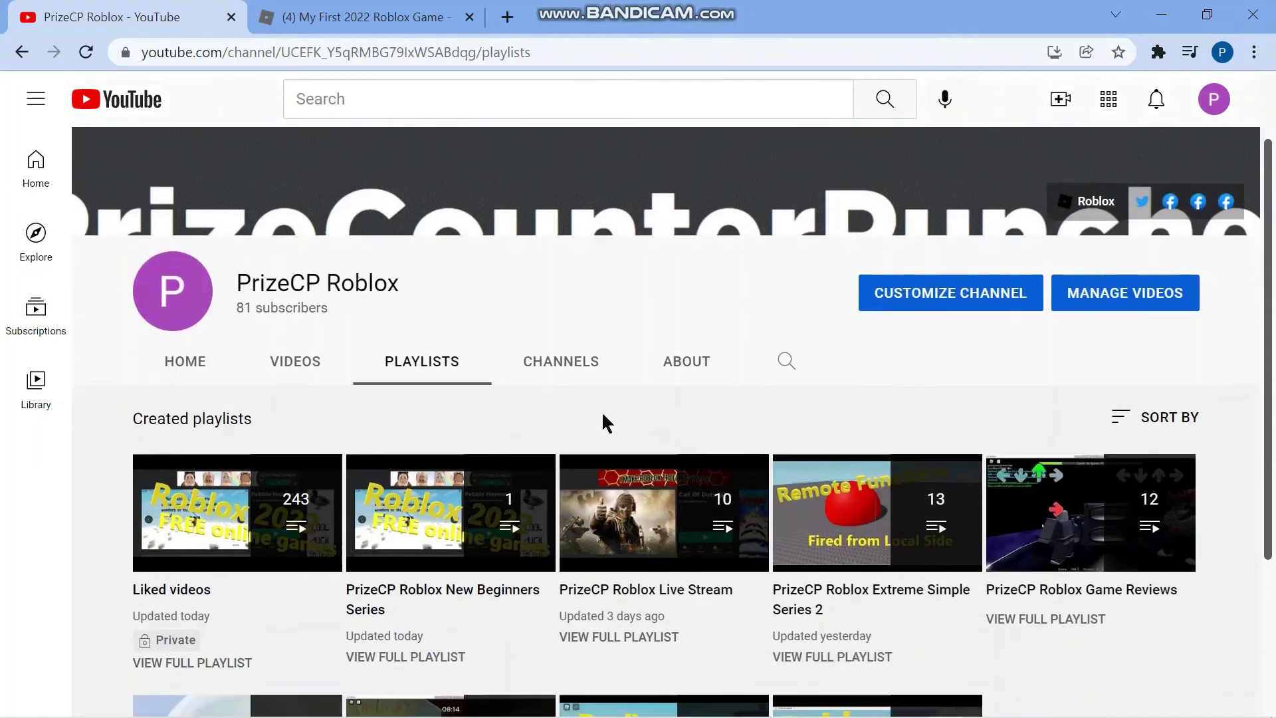
scroll(603, 419, "down", 3)
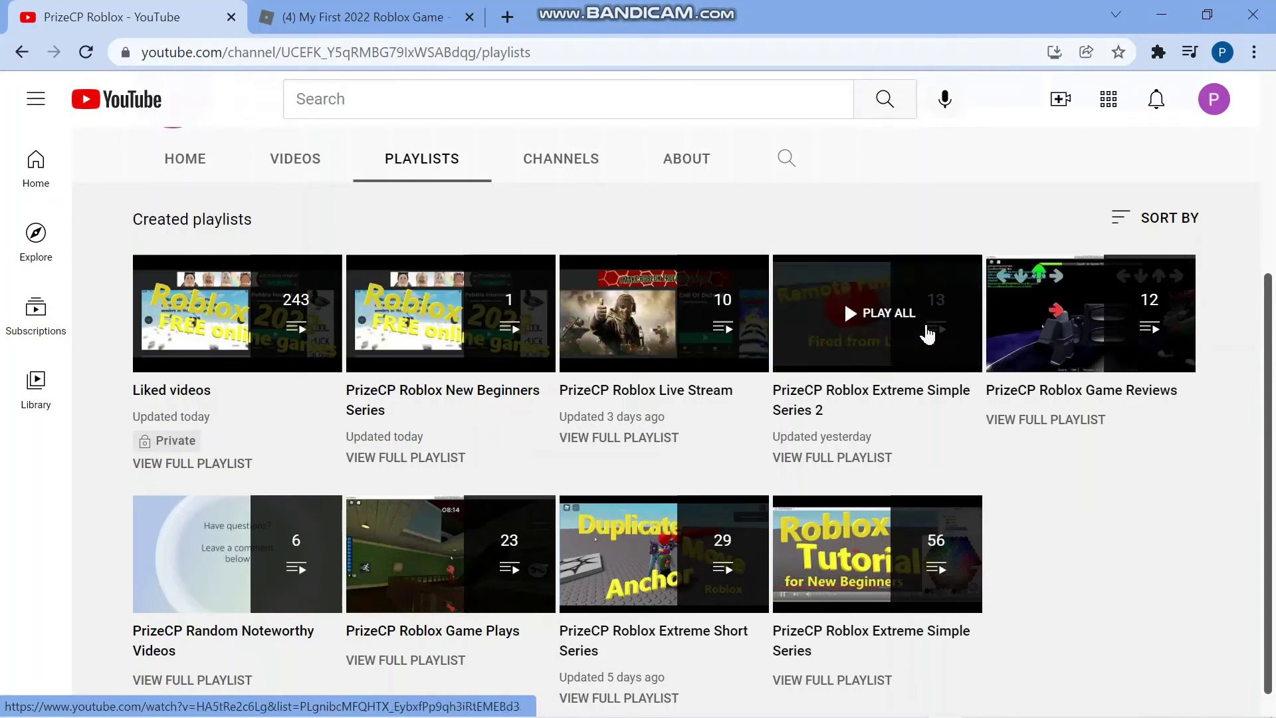
scroll(1063, 571, "down", 1)
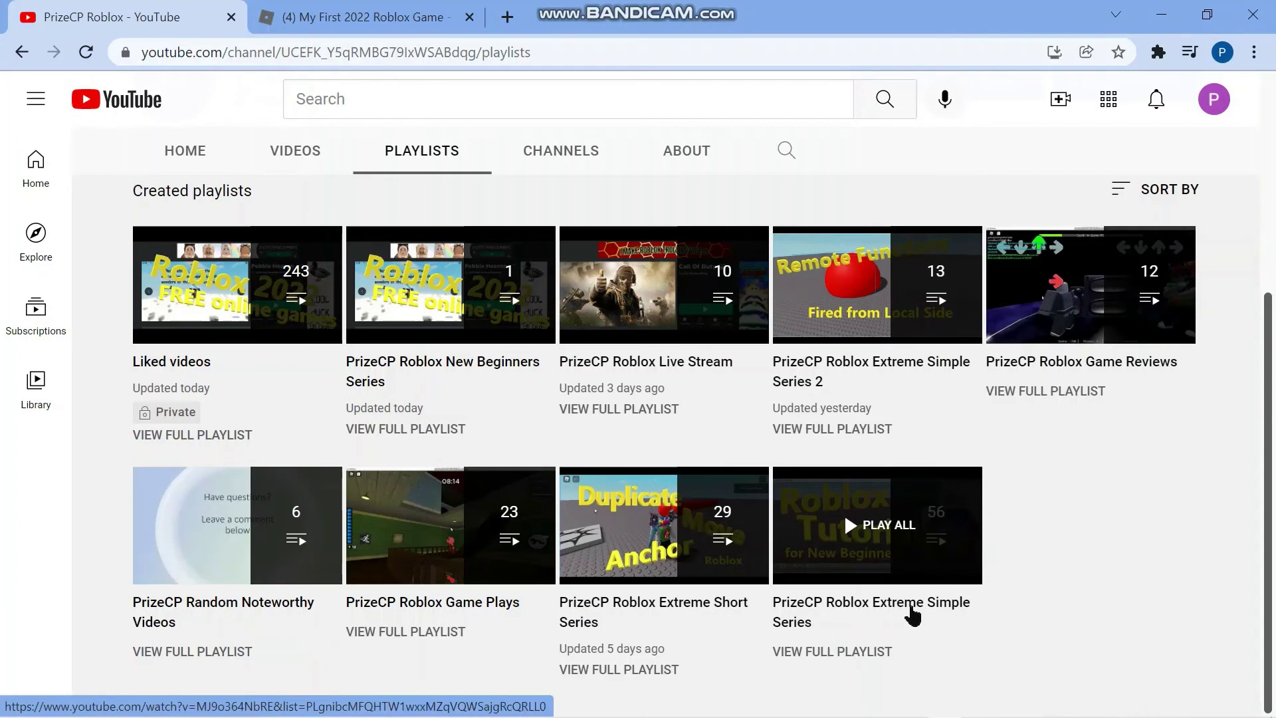
left_click(887, 548)
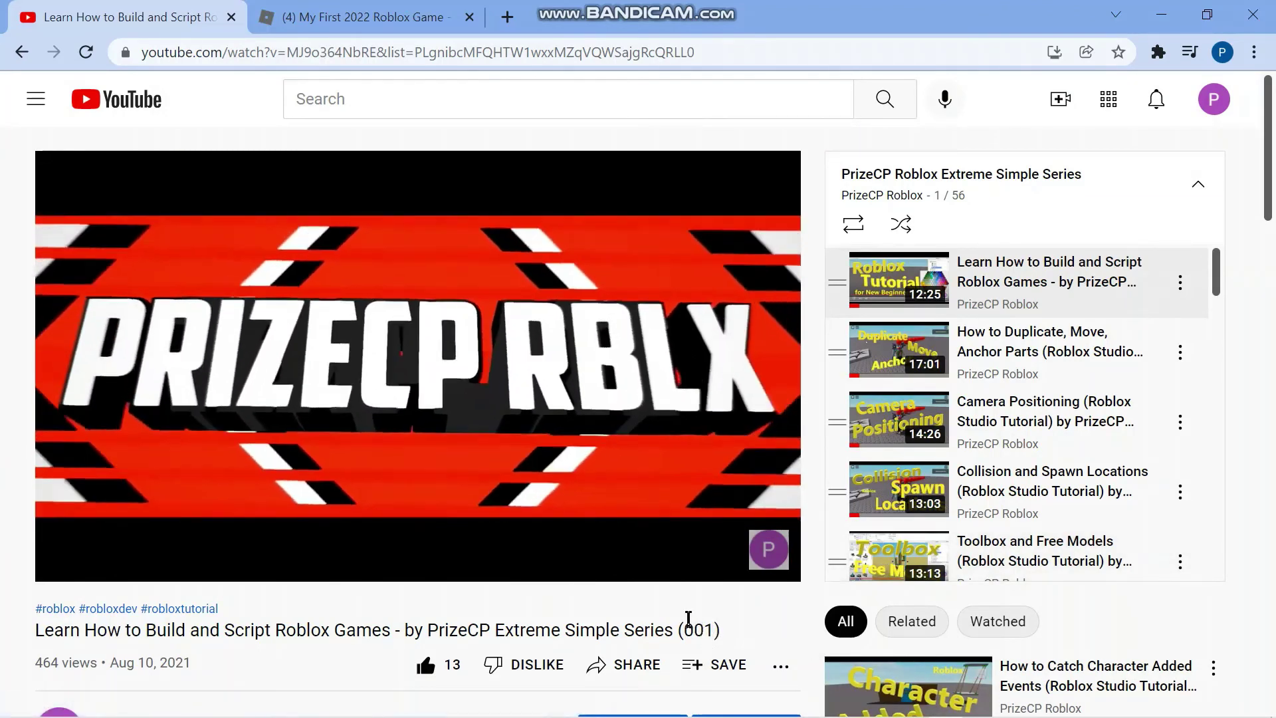
left_click_drag(711, 632, 686, 629)
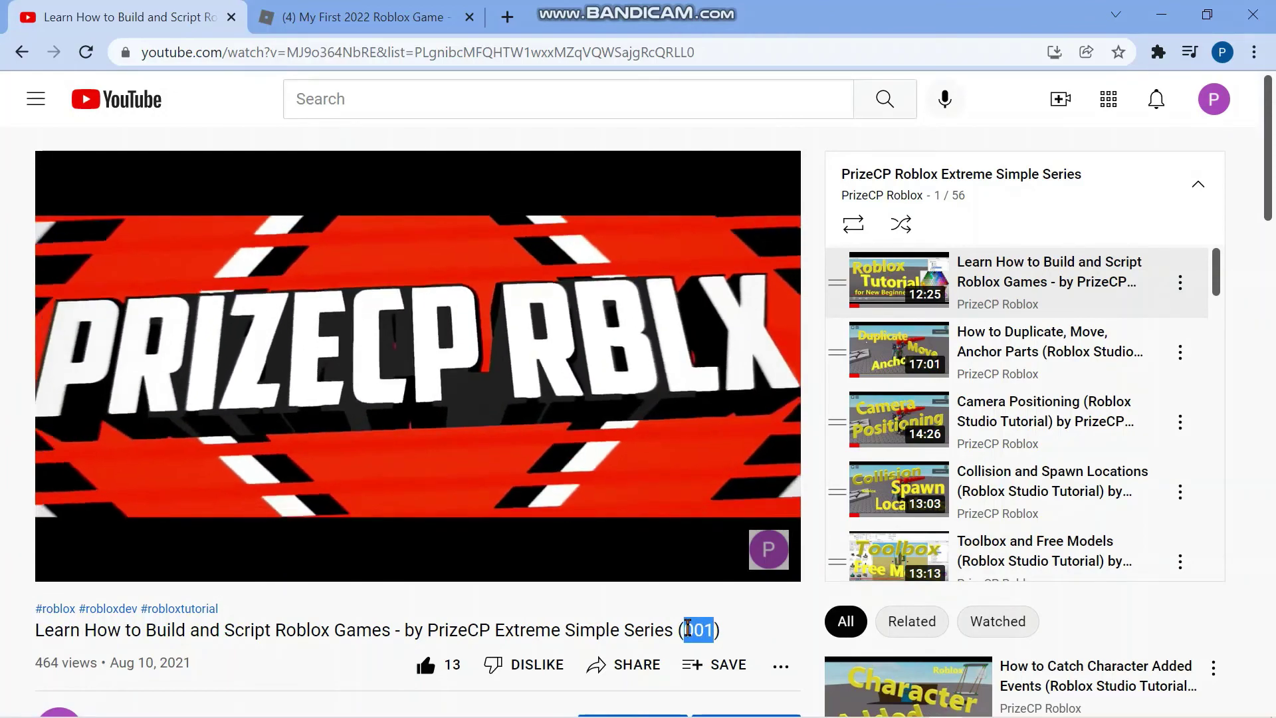